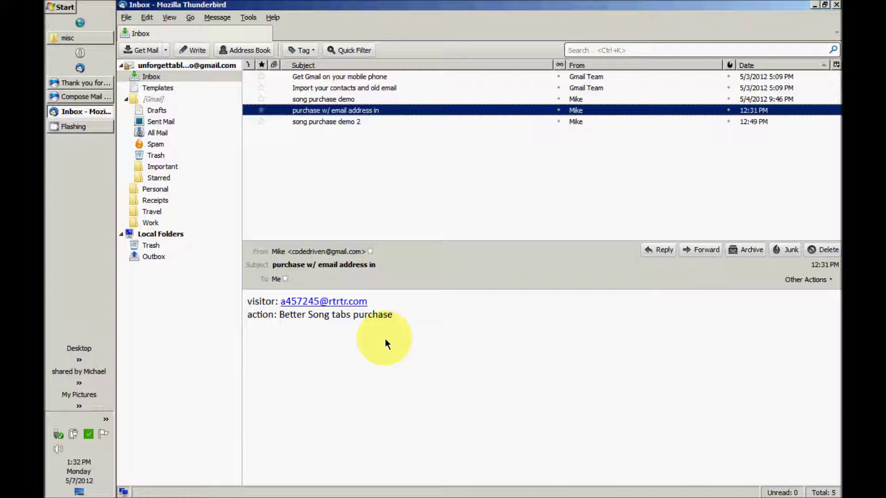
{"action": "key", "text": "alt+t"}
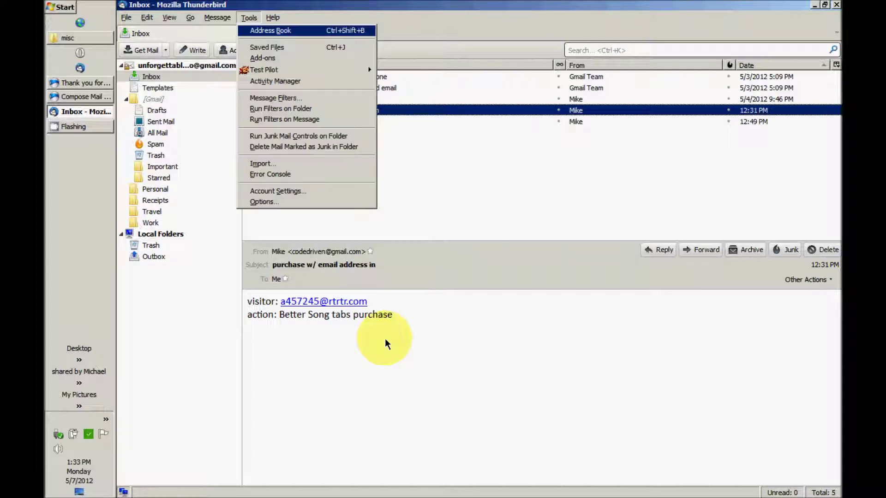
{"action": "key", "text": "Escape"}
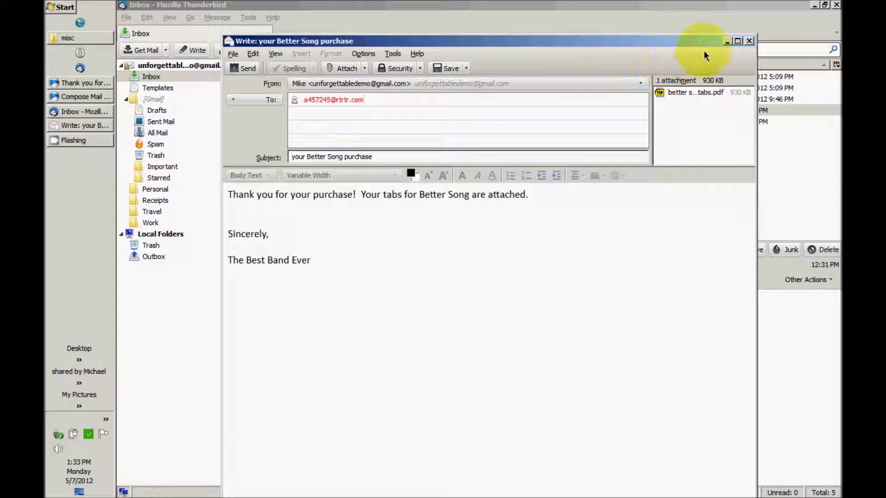
{"action": "left_click", "coordinate": [750, 42]}
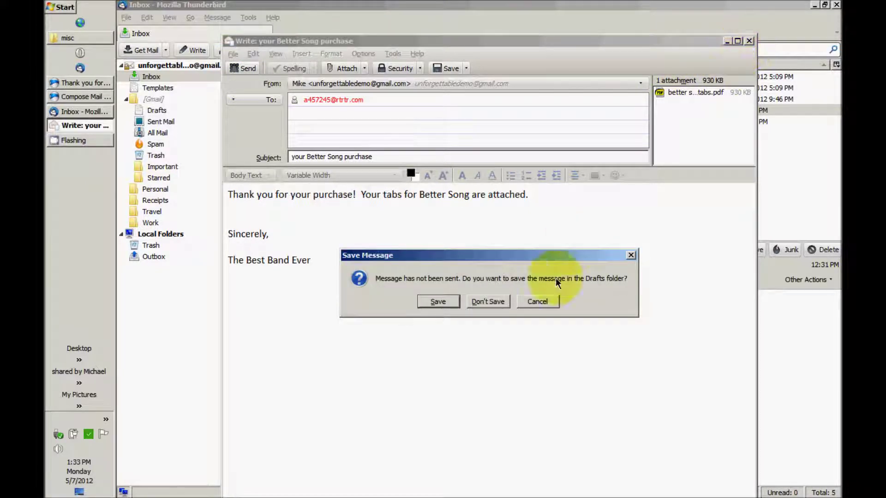
{"action": "left_click", "coordinate": [487, 303]}
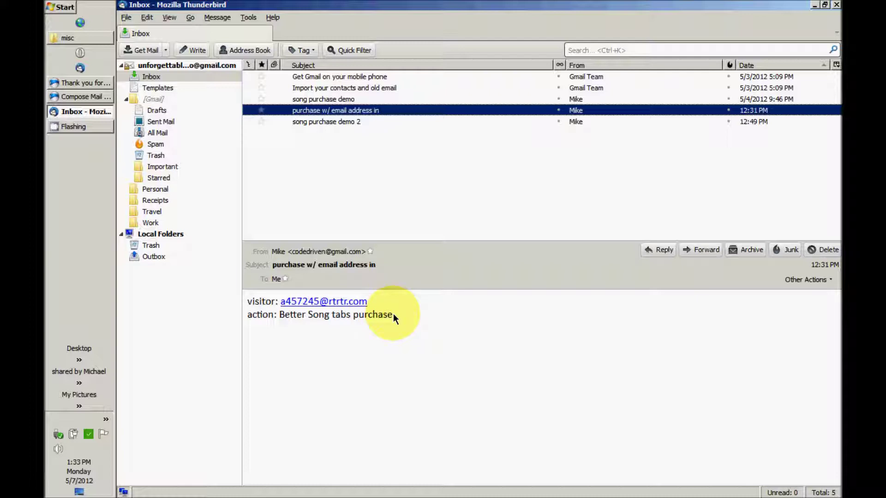
Run the Alt+T script on 'song purchase demo', then discard the generated 'your Awesome Song tabs' email unsaved
{"action": "left_click", "coordinate": [334, 100]}
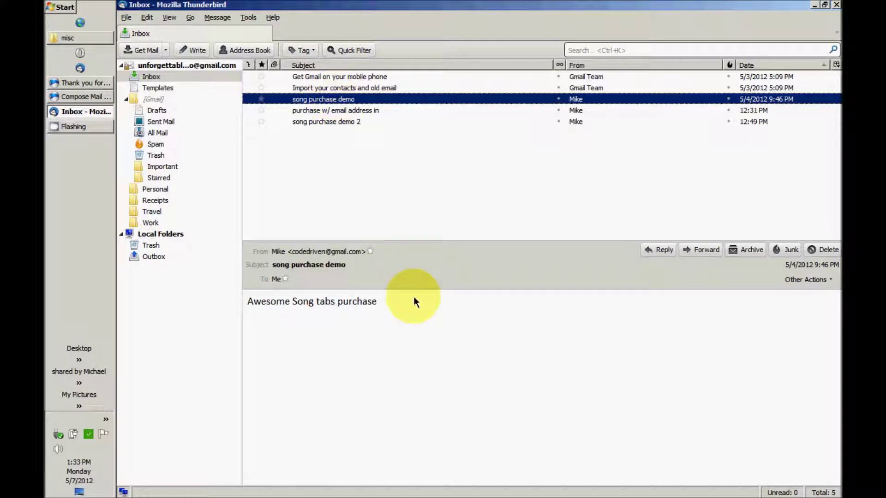
{"action": "key", "text": "alt+t"}
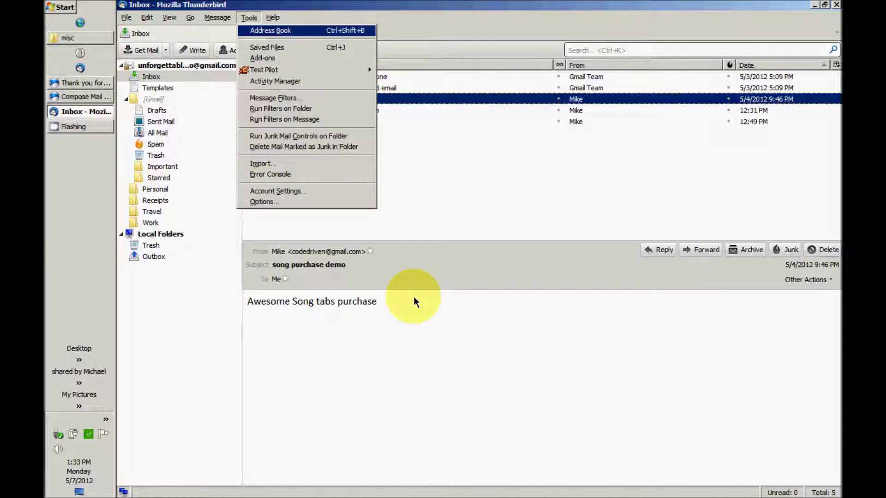
{"action": "key", "text": "Escape"}
{"action": "key", "text": "Return"}
{"action": "key", "text": "ctrl+w"}
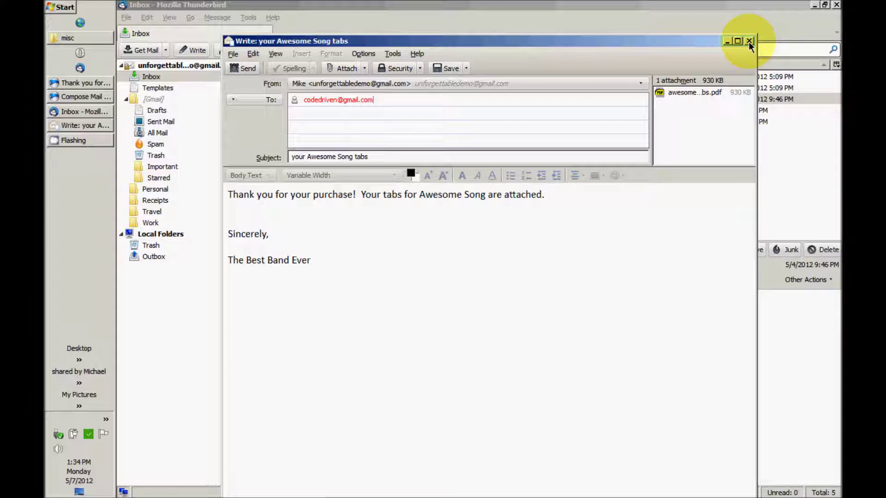
{"action": "left_click", "coordinate": [750, 41]}
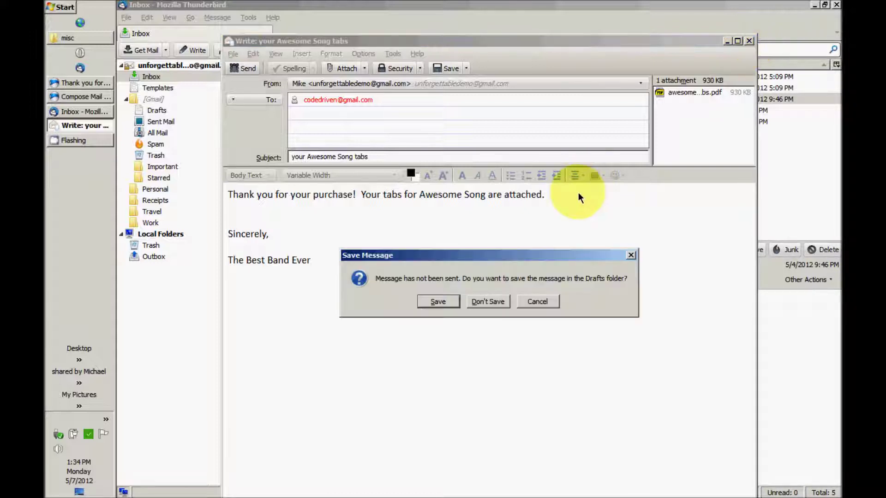
{"action": "left_click", "coordinate": [478, 305]}
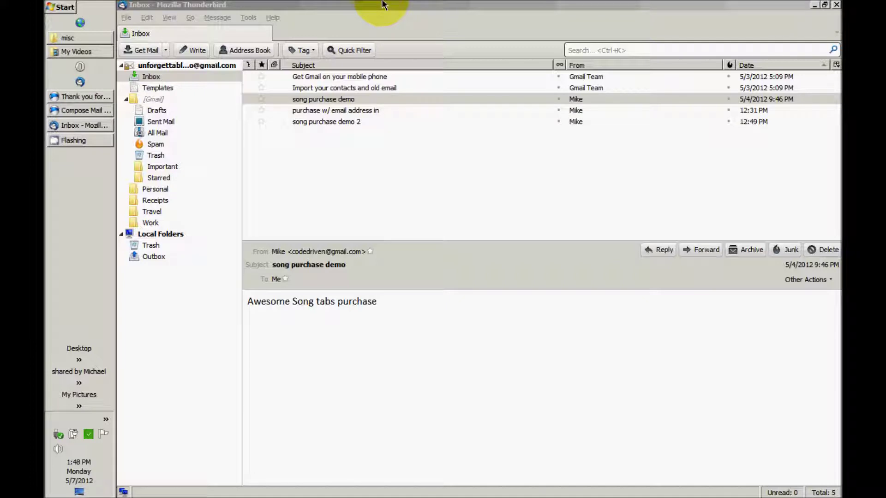
{"action": "left_click", "coordinate": [383, 4]}
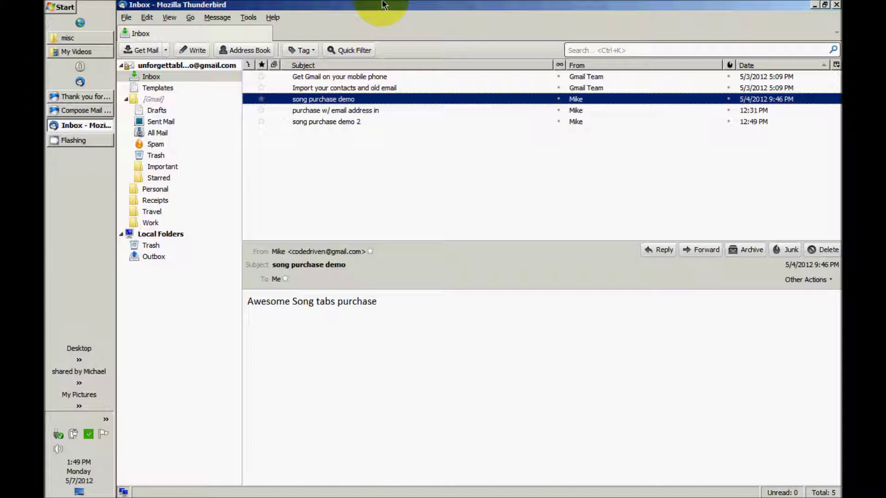
{"action": "left_click", "coordinate": [201, 52]}
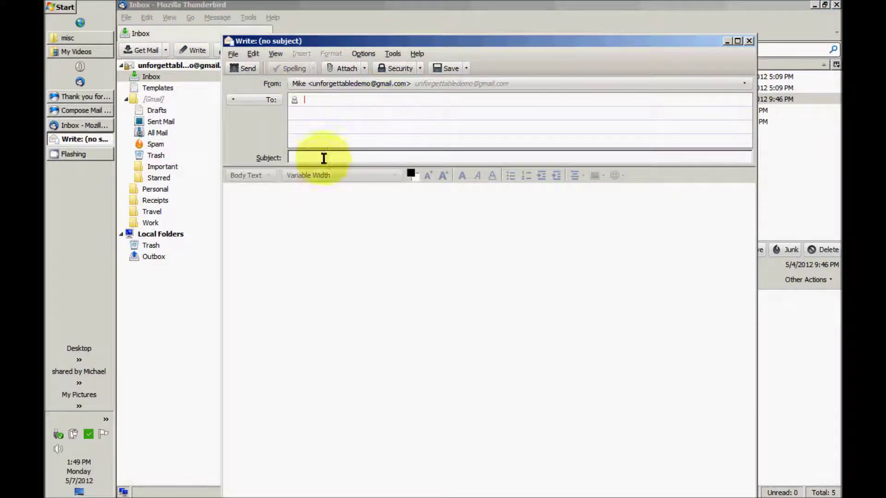
Enter subject 'your New Song guitar tabs' and a thank-you body signed 'Sincerely, The Best Band Ever'
{"action": "left_click", "coordinate": [320, 159]}
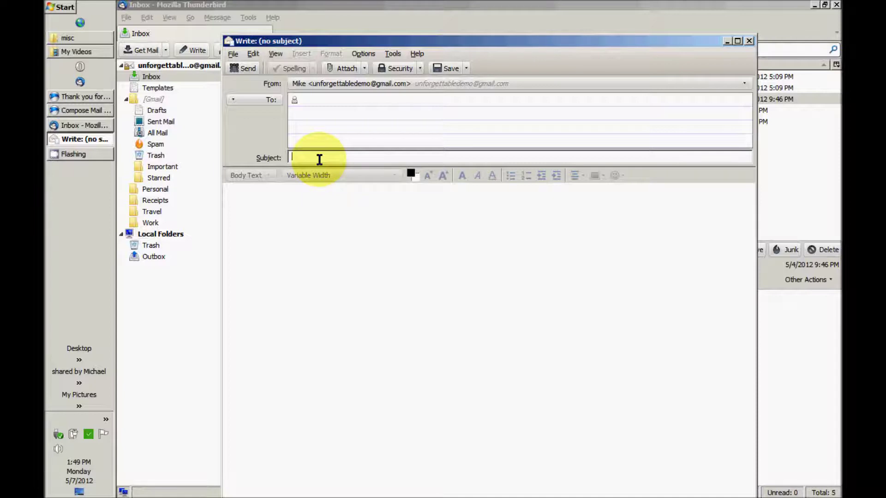
{"action": "type", "text": "your N"}
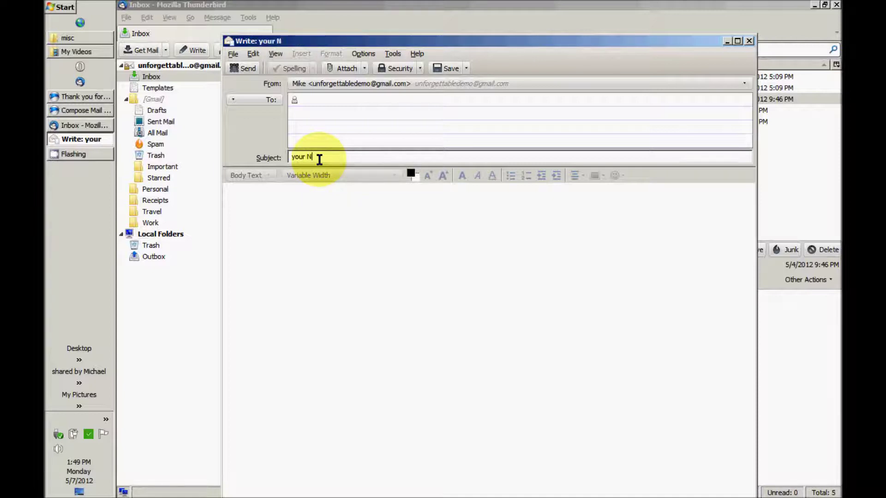
{"action": "type", "text": "ew Song gu"}
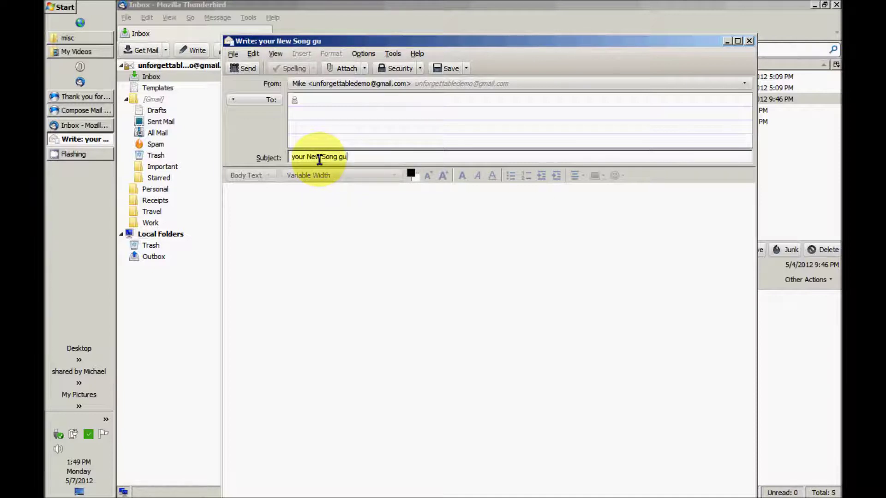
{"action": "type", "text": "itar tabs"}
{"action": "left_click", "coordinate": [331, 241]}
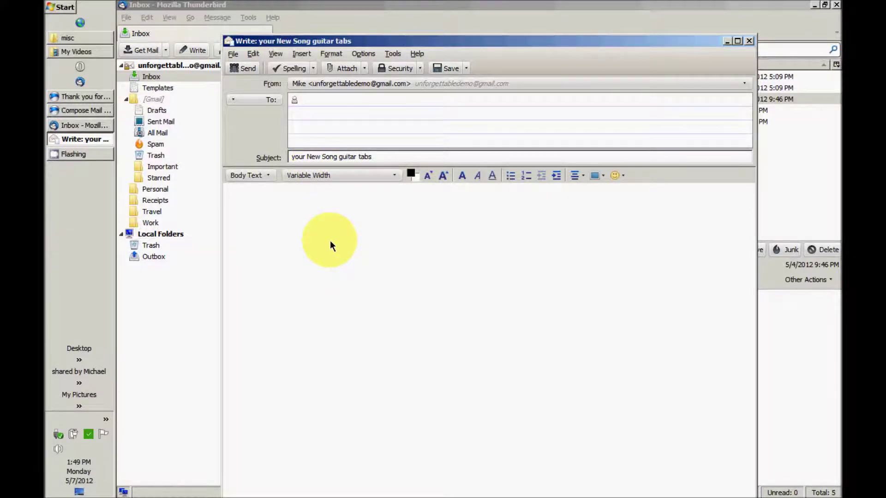
{"action": "type", "text": "Thanks for purcha"}
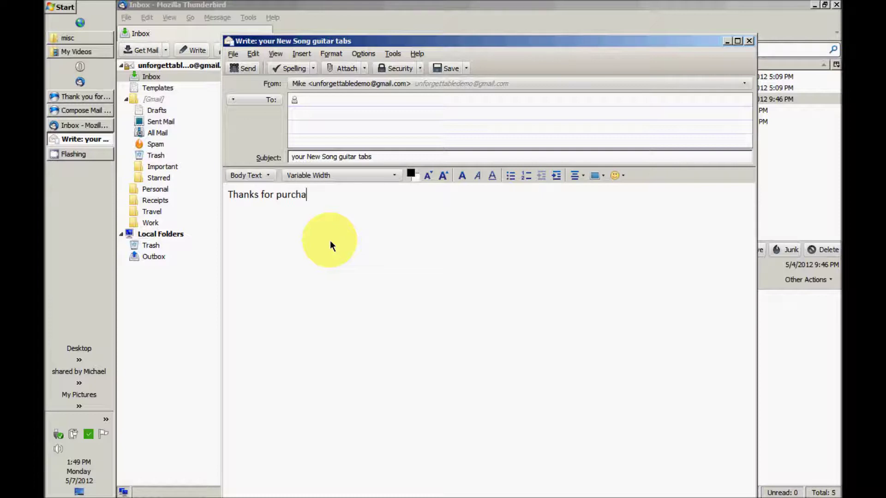
{"action": "type", "text": "sing the New Song gui"}
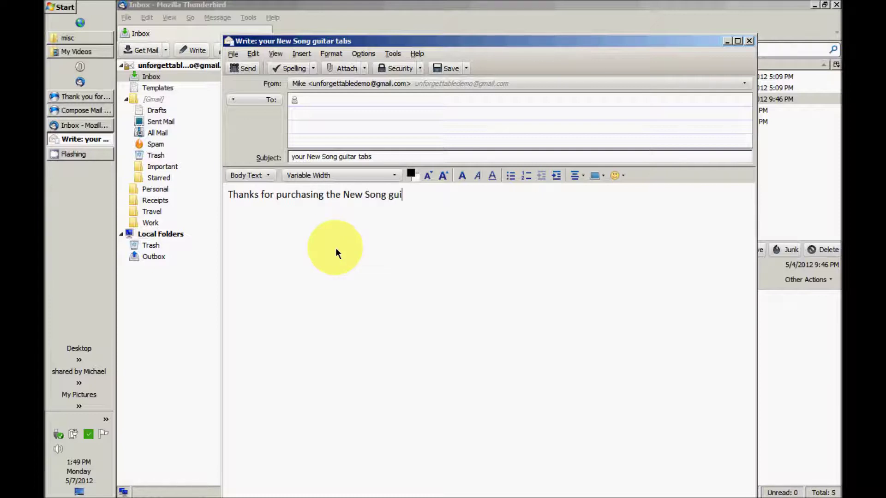
{"action": "type", "text": "tar tabs!  They're at"}
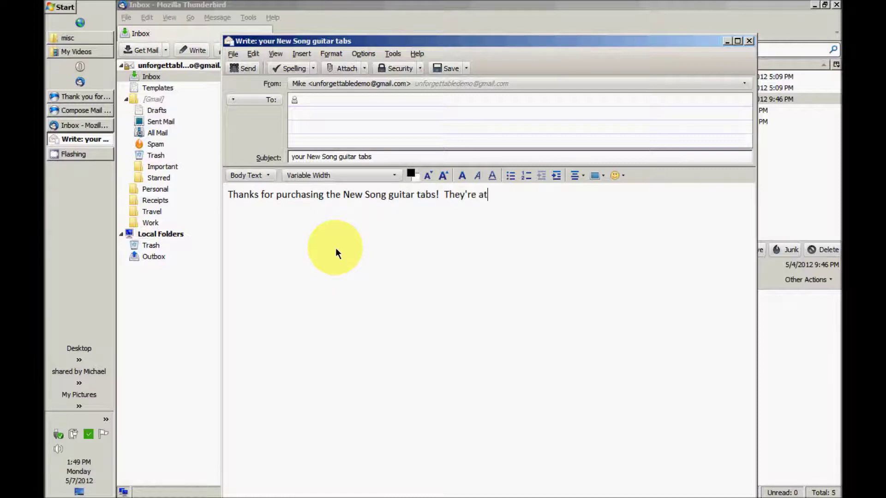
{"action": "type", "text": "tached to this message."}
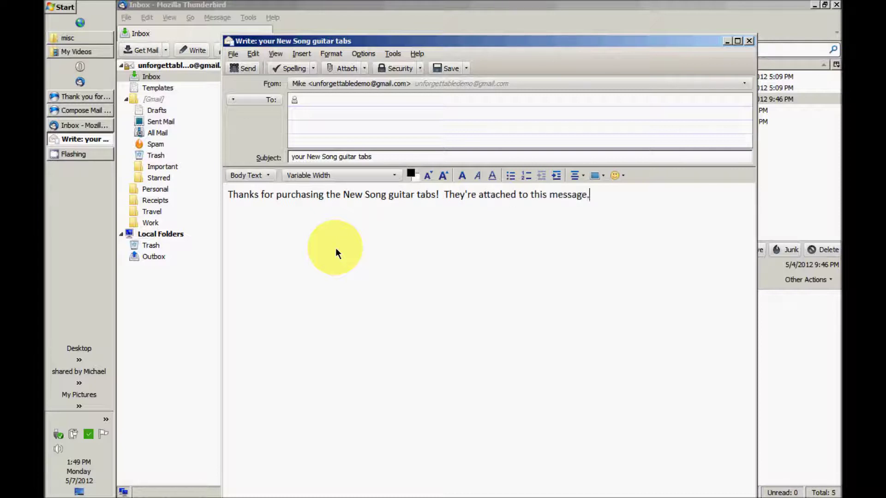
{"action": "key", "text": "Return"}
{"action": "key", "text": "Return"}
{"action": "key", "text": "Return"}
{"action": "type", "text": "Sincere"}
{"action": "type", "text": ","}
{"action": "key", "text": "Return"}
{"action": "key", "text": "Return"}
{"action": "type", "text": "The Best "}
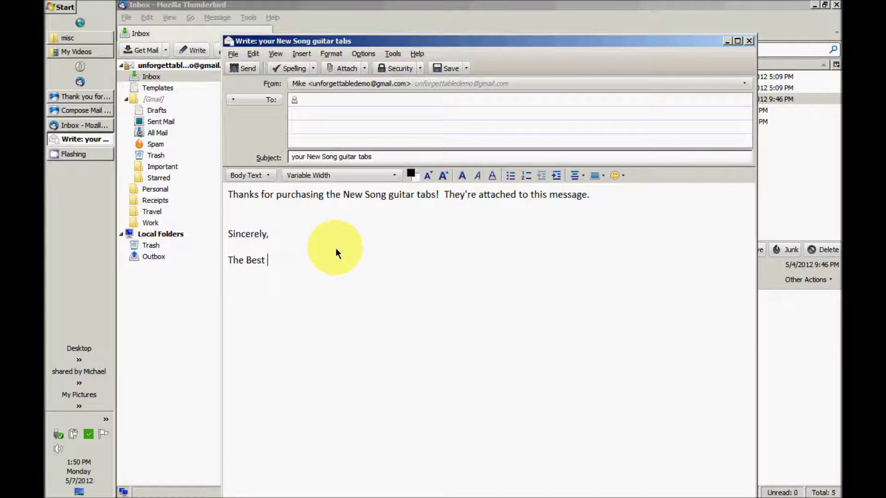
{"action": "type", "text": "Band Ever"}
Attach 'new song tabs.pdf' from the pdfs folder to the message
{"action": "left_click", "coordinate": [347, 67]}
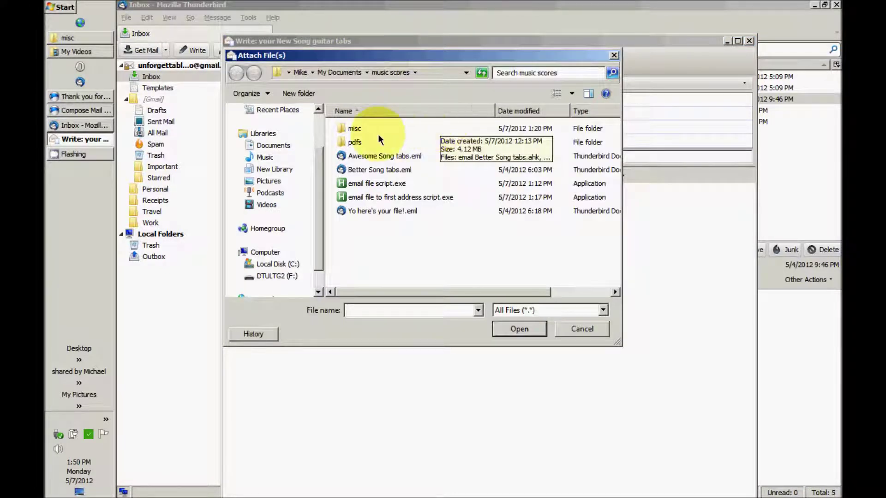
{"action": "left_click", "coordinate": [358, 142]}
{"action": "double_click", "coordinate": [358, 141]}
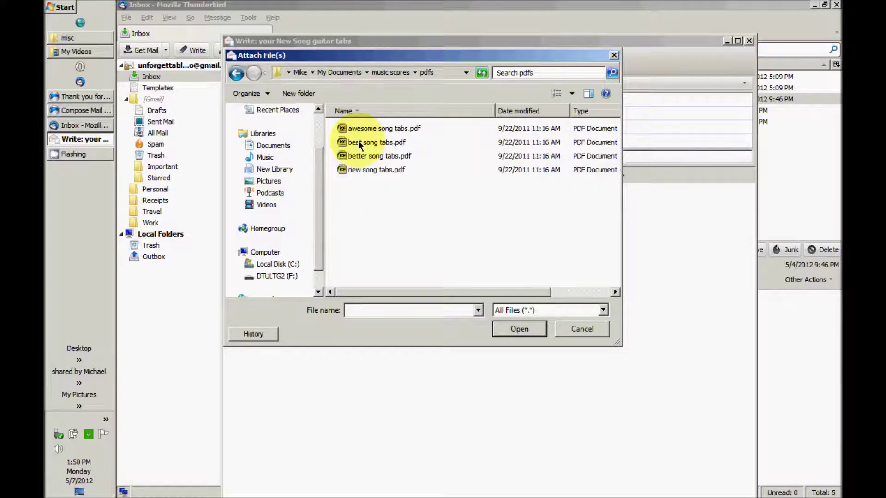
{"action": "left_click", "coordinate": [375, 171]}
{"action": "double_click", "coordinate": [375, 171]}
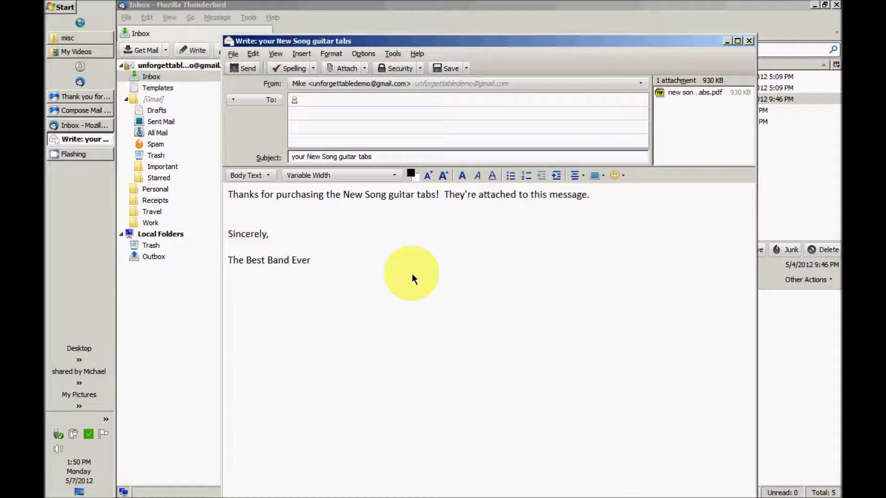
Save the message as a draft via File > Save As > Draft and close the compose window
{"action": "left_click", "coordinate": [233, 54]}
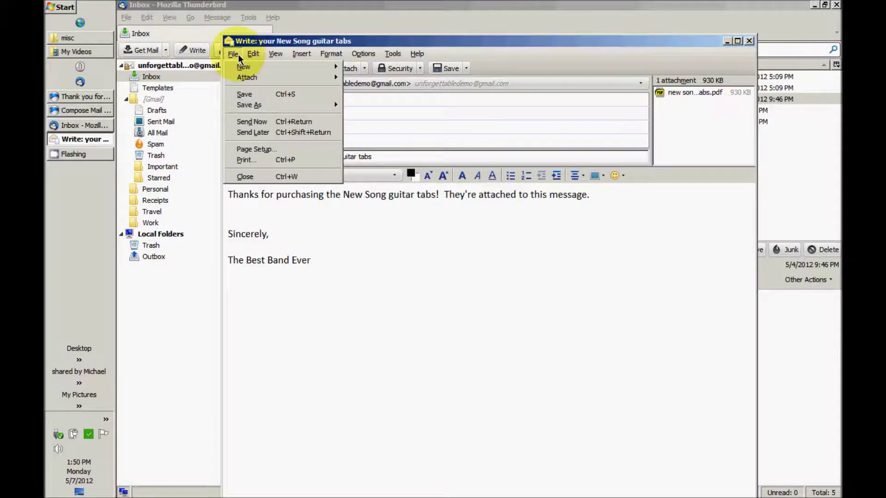
{"action": "mouse_move", "coordinate": [268, 112]}
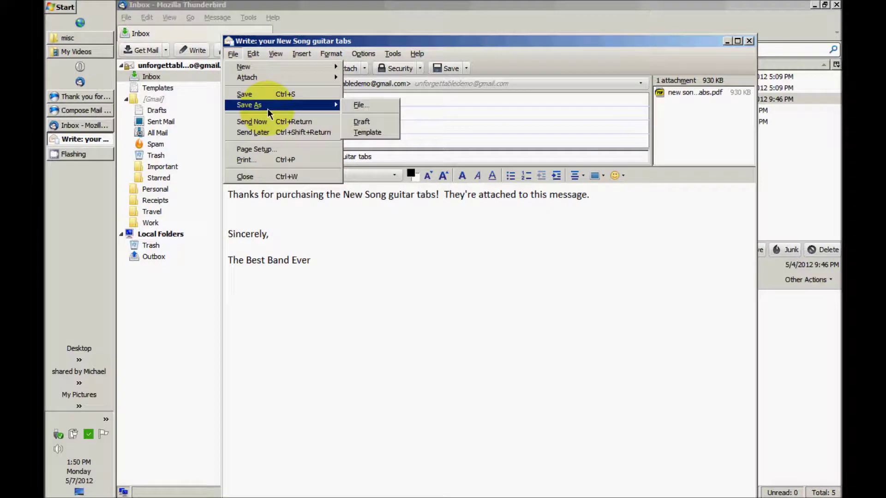
{"action": "left_click", "coordinate": [365, 121]}
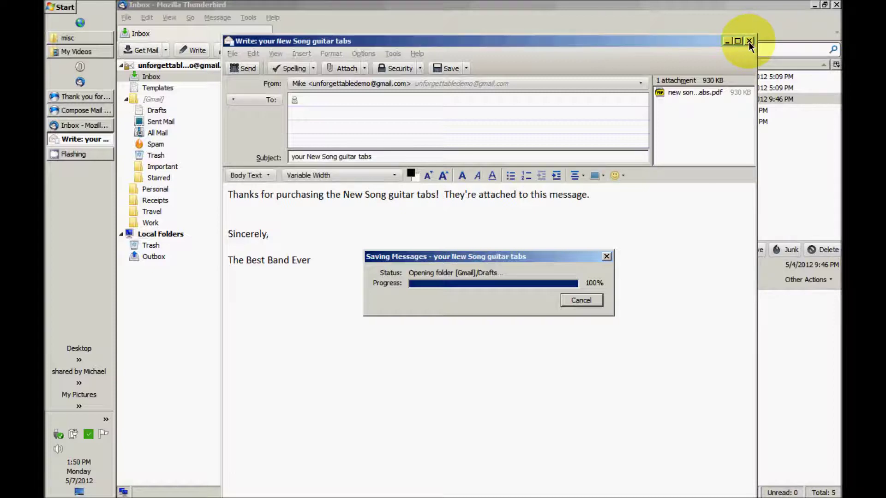
{"action": "left_click", "coordinate": [748, 42]}
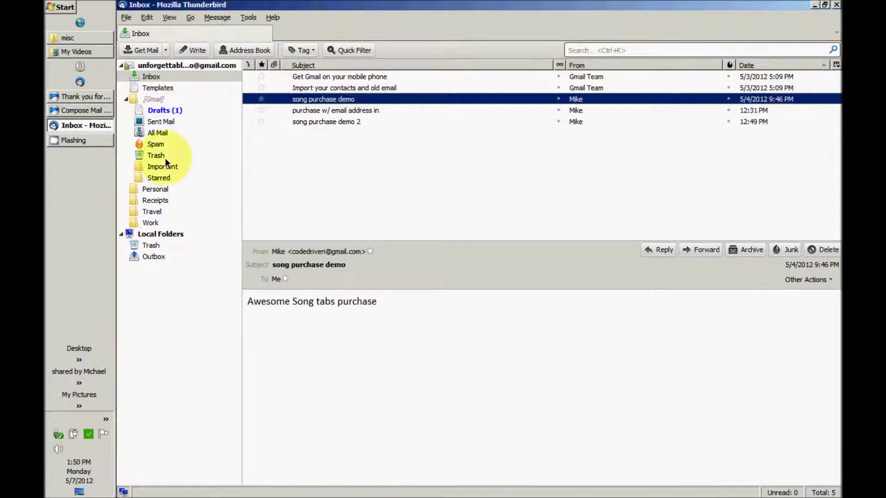
Drag the 'your New Song guitar tabs' draft from Drafts into the music scores folder as an .eml file
{"action": "left_click", "coordinate": [162, 111]}
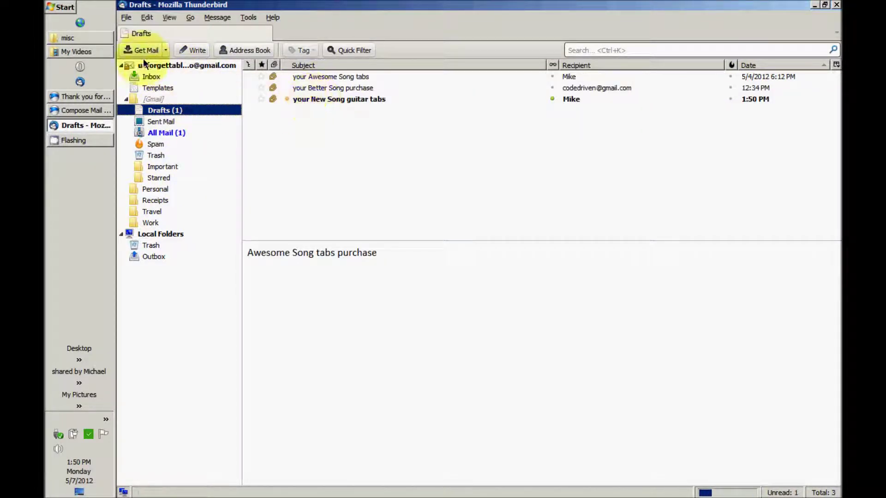
{"action": "left_click", "coordinate": [328, 100]}
{"action": "left_click", "coordinate": [67, 38]}
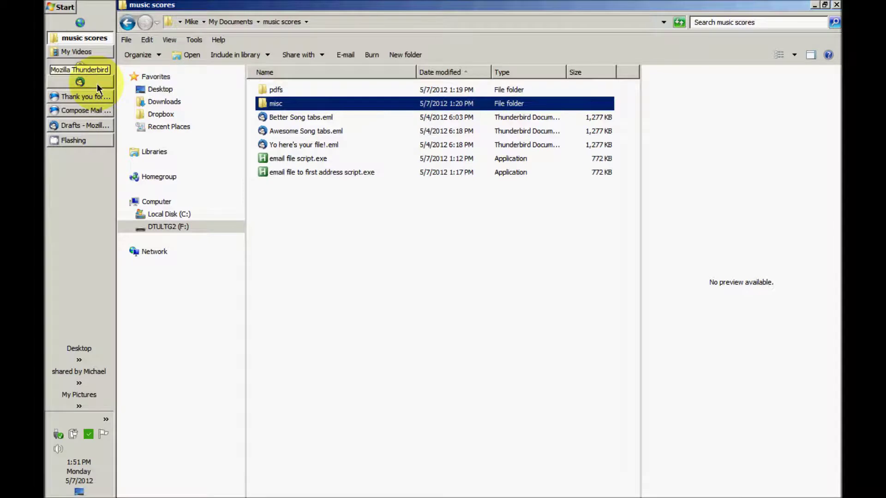
{"action": "left_click", "coordinate": [87, 126]}
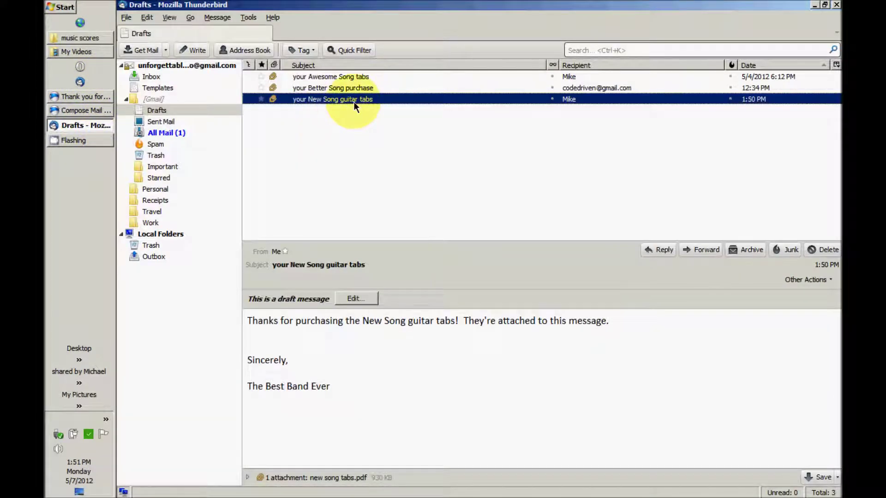
{"action": "left_click", "coordinate": [81, 38]}
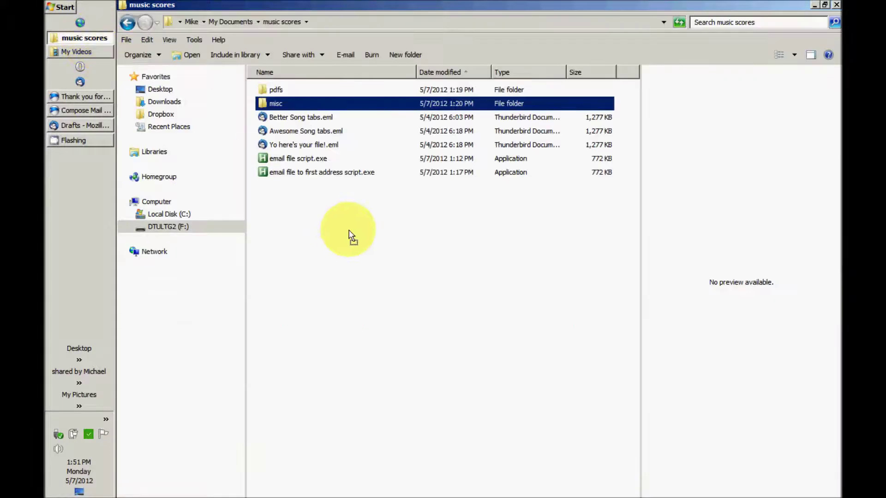
{"action": "left_click_drag", "start_coordinate": [349, 235], "coordinate": [349, 233]}
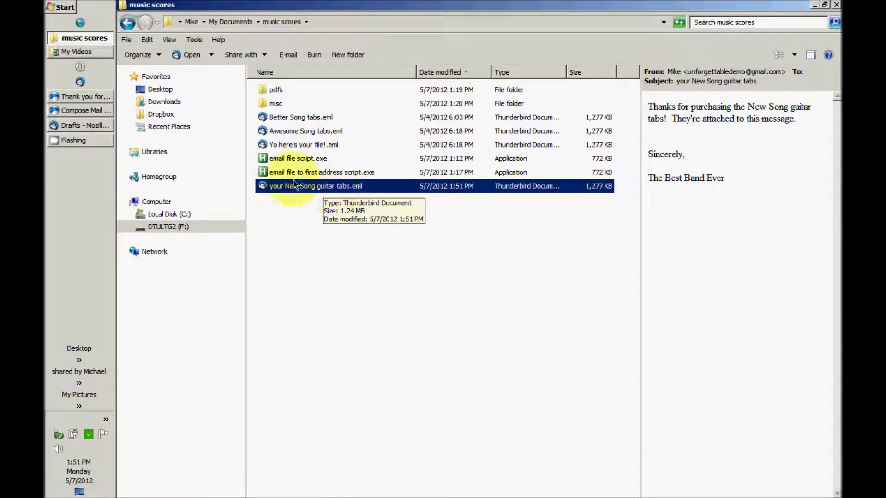
{"action": "left_click", "coordinate": [87, 126]}
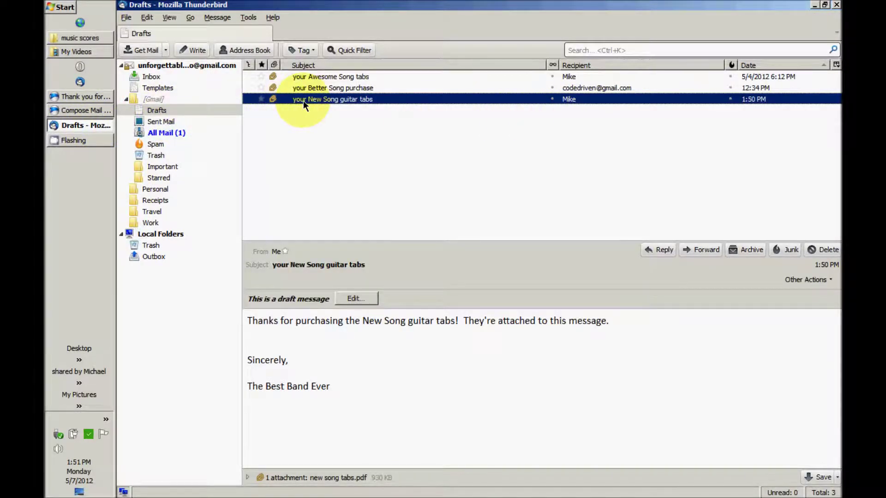
{"action": "key", "text": "ctrl+a"}
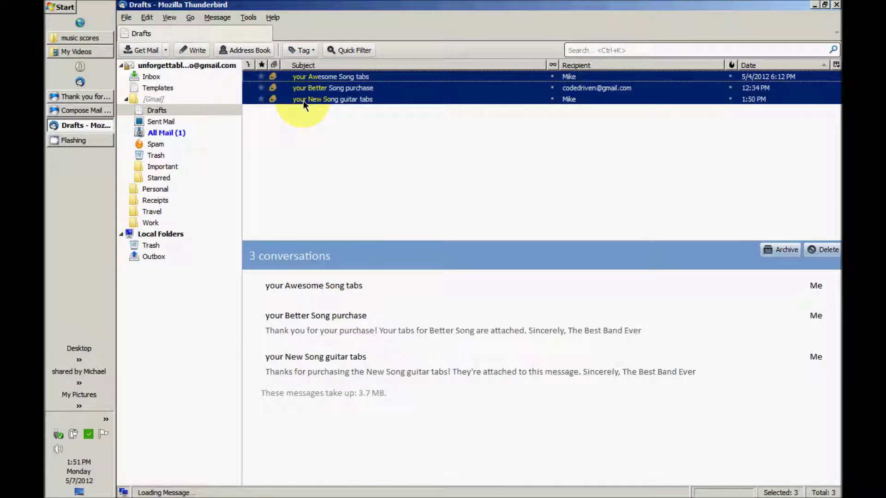
Delete all three selected drafts and return to the Inbox
{"action": "key", "text": "Delete"}
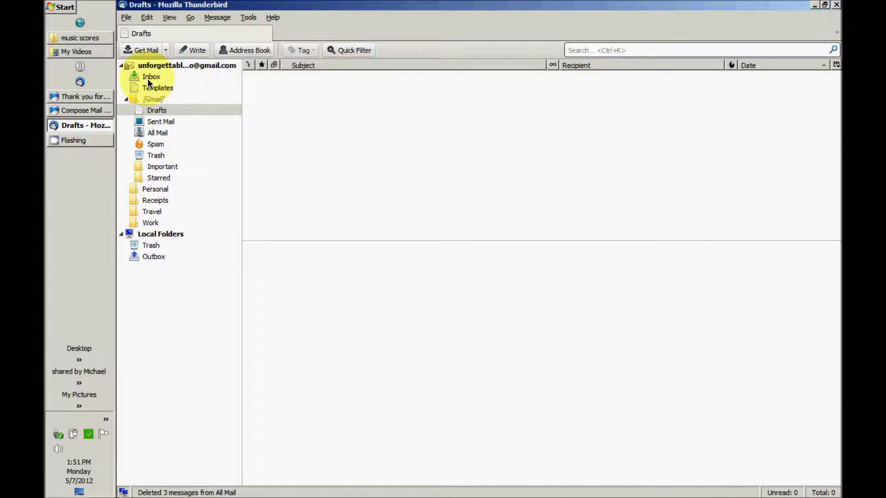
{"action": "left_click", "coordinate": [150, 79]}
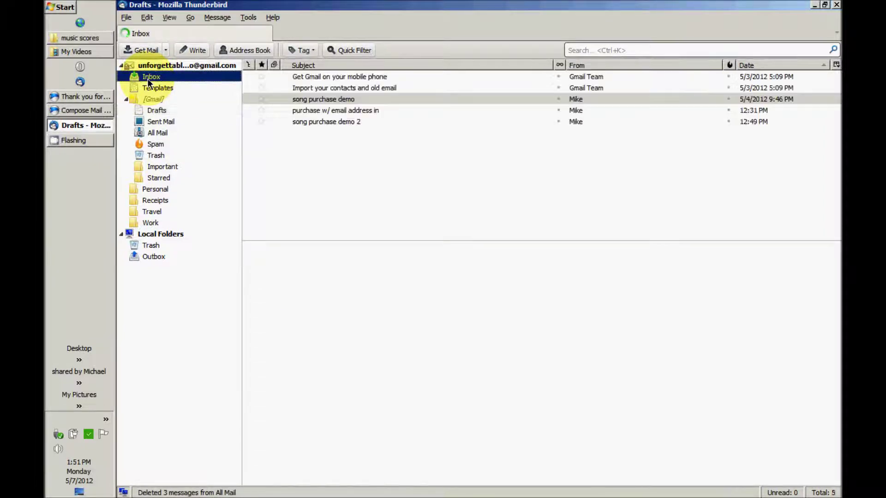
{"action": "left_click", "coordinate": [248, 18]}
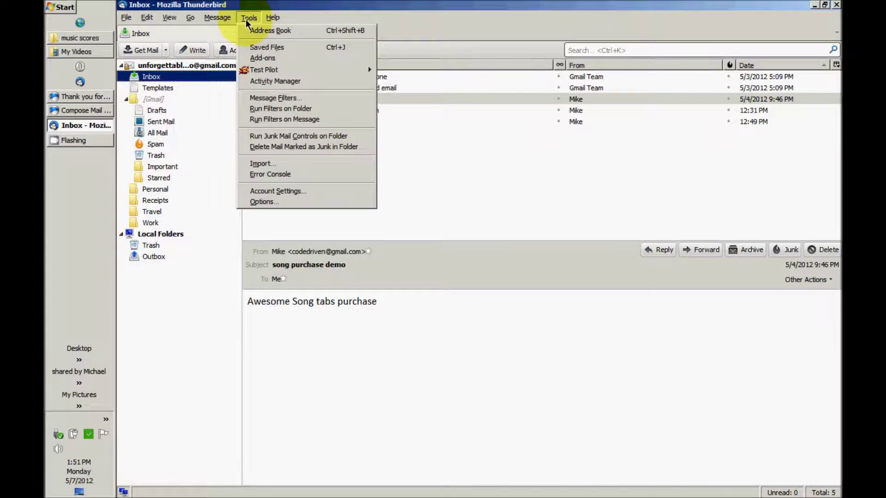
{"action": "left_click", "coordinate": [271, 59]}
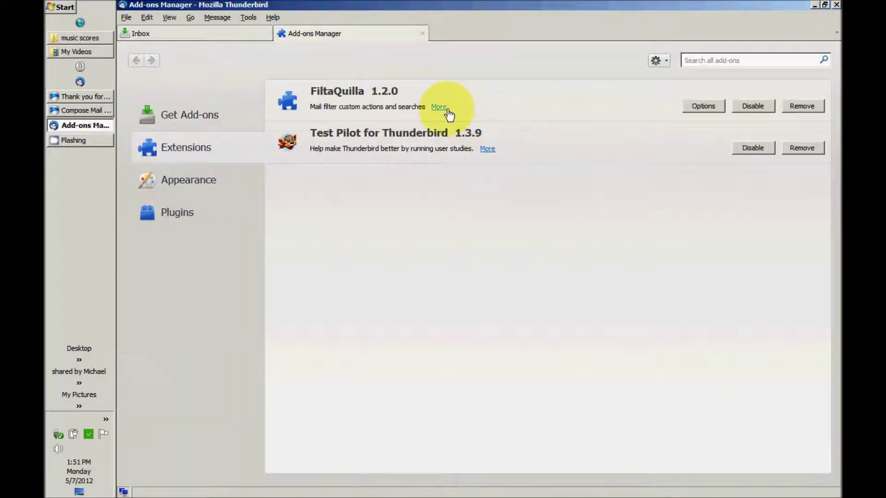
{"action": "left_click", "coordinate": [485, 110]}
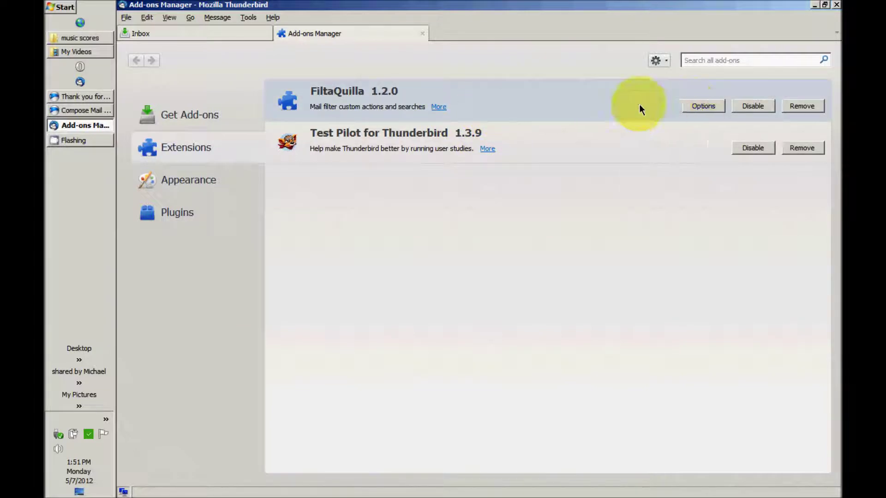
{"action": "left_click", "coordinate": [698, 107]}
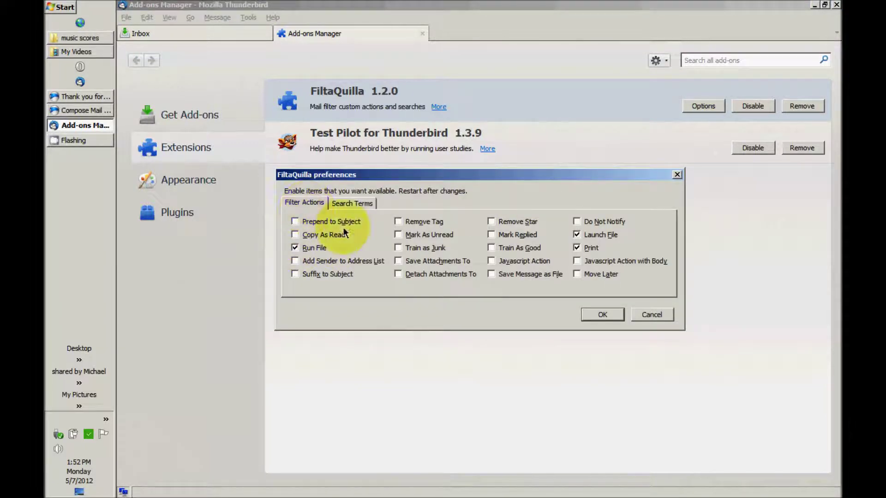
{"action": "left_click", "coordinate": [612, 317]}
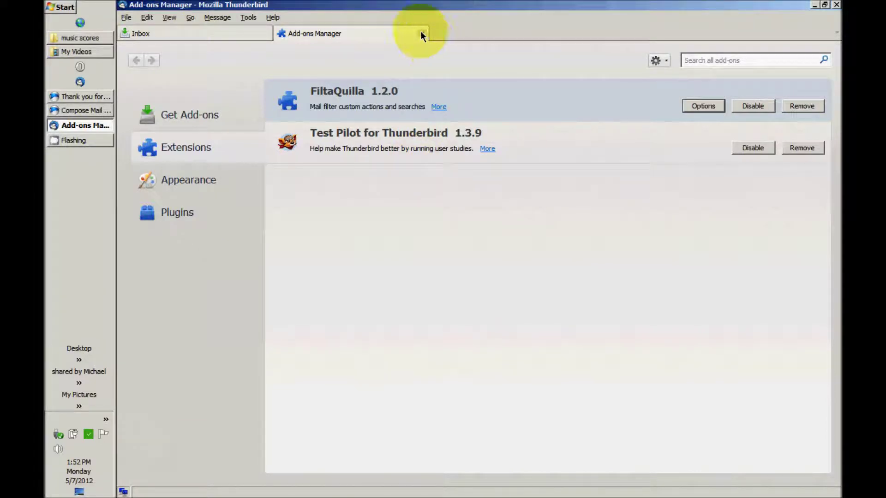
{"action": "left_click", "coordinate": [422, 33]}
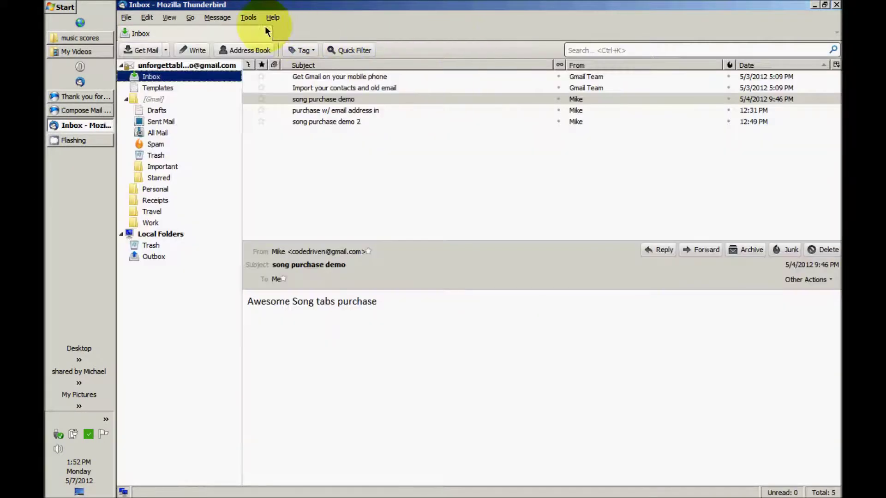
Create a new message filter named 'New Song tabs purchase'
{"action": "left_click", "coordinate": [249, 18]}
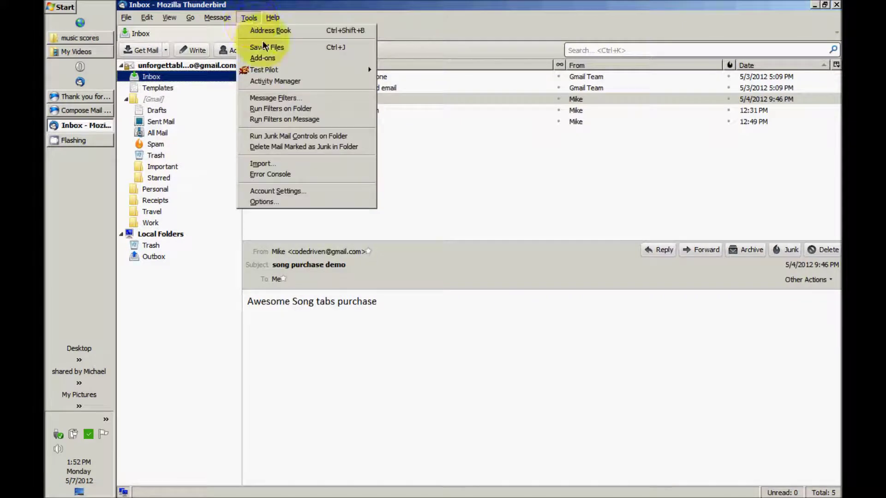
{"action": "left_click", "coordinate": [294, 98]}
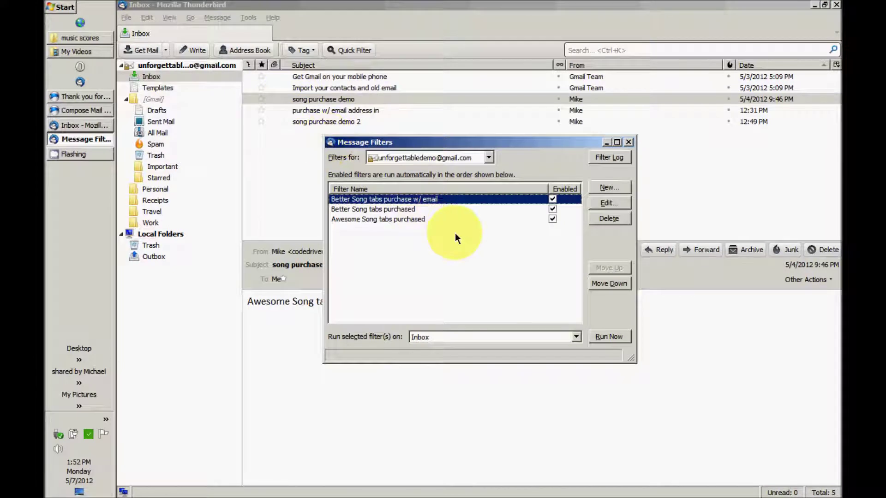
{"action": "left_click", "coordinate": [609, 190]}
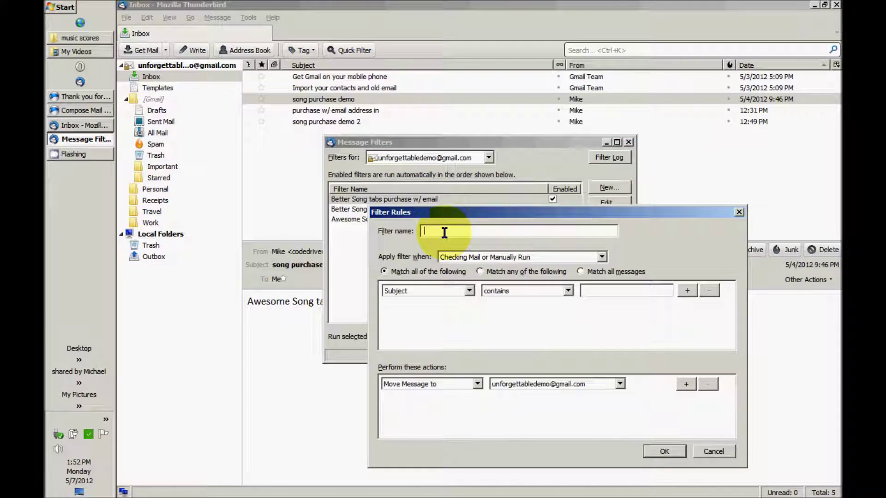
{"action": "type", "text": "New Song tabs purchase"}
Set the filter rule to Body contains 'New Song tabs purchase', pasting the copied filter name
{"action": "left_click", "coordinate": [470, 291]}
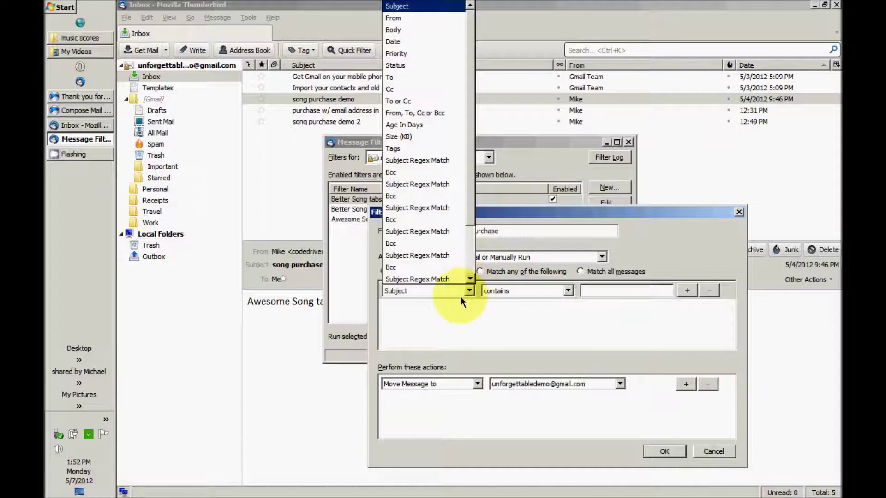
{"action": "left_click", "coordinate": [401, 29]}
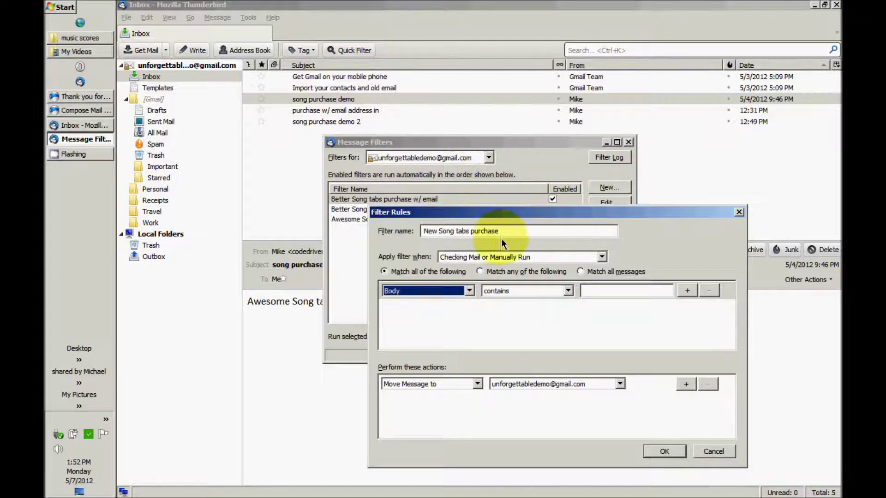
{"action": "left_click_drag", "start_coordinate": [504, 233], "coordinate": [407, 230]}
{"action": "key", "text": "ctrl+c"}
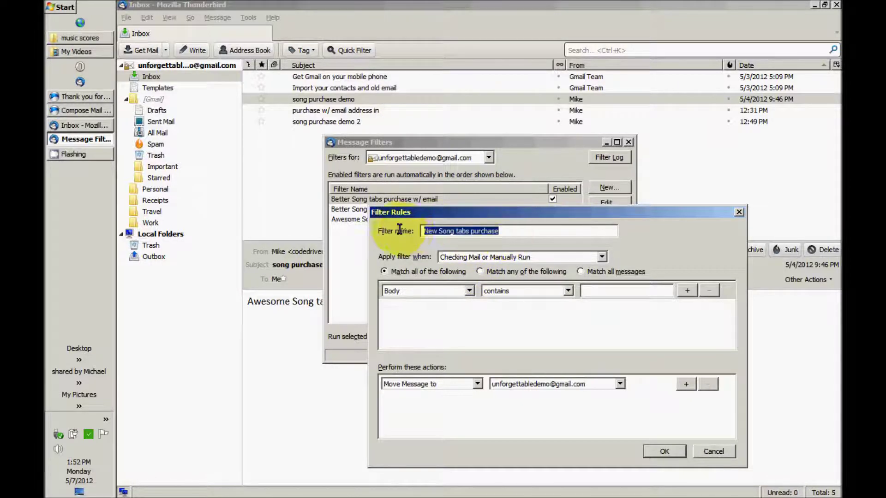
{"action": "right_click", "coordinate": [440, 231]}
{"action": "left_click", "coordinate": [464, 264]}
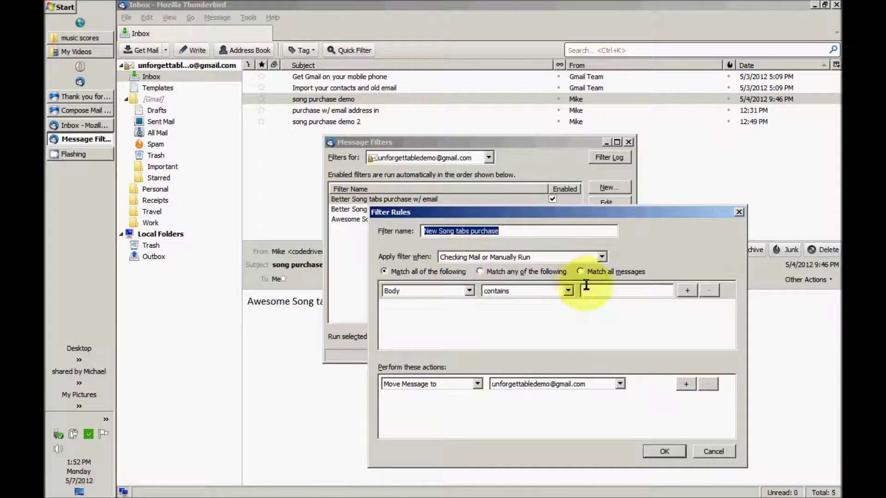
{"action": "left_click", "coordinate": [587, 290]}
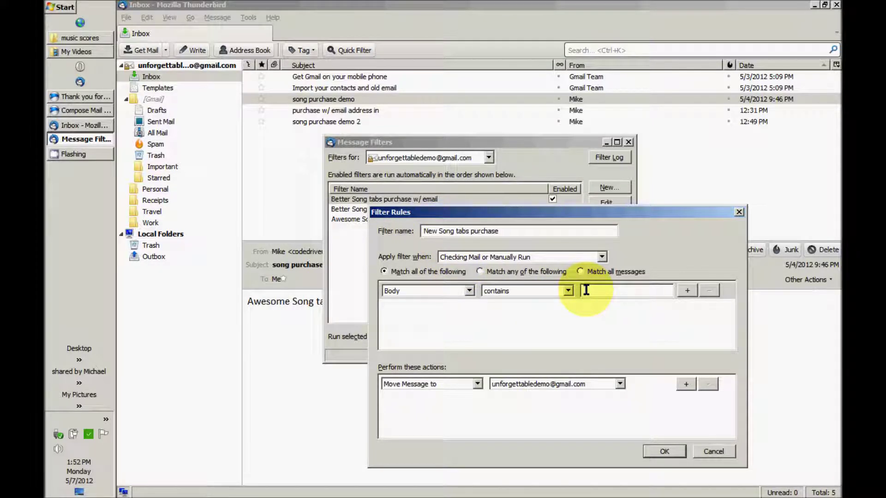
{"action": "key", "text": "ctrl+v"}
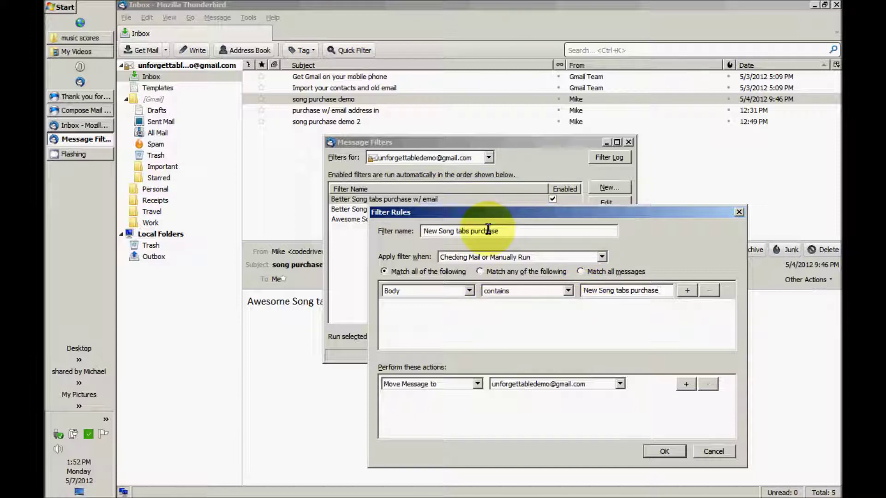
{"action": "left_click", "coordinate": [478, 385]}
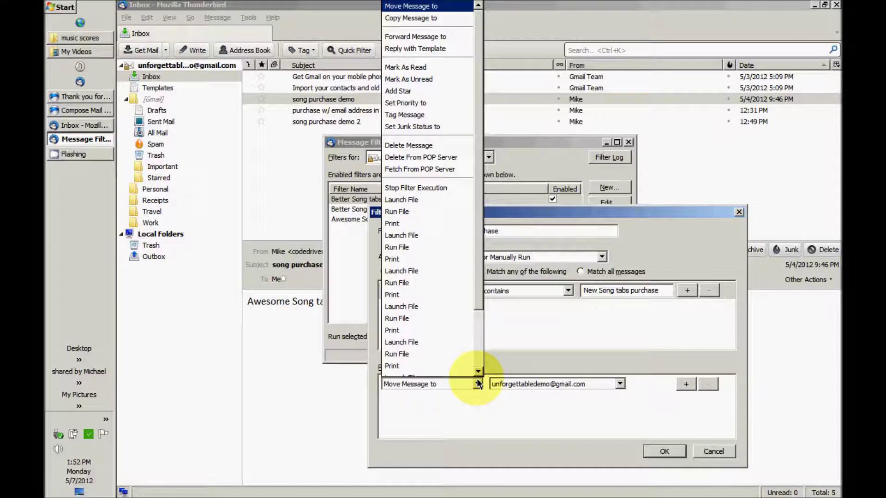
Set the filter action to Run File with 'email file script.exe' from music scores
{"action": "left_click", "coordinate": [459, 214]}
{"action": "left_click", "coordinate": [632, 387]}
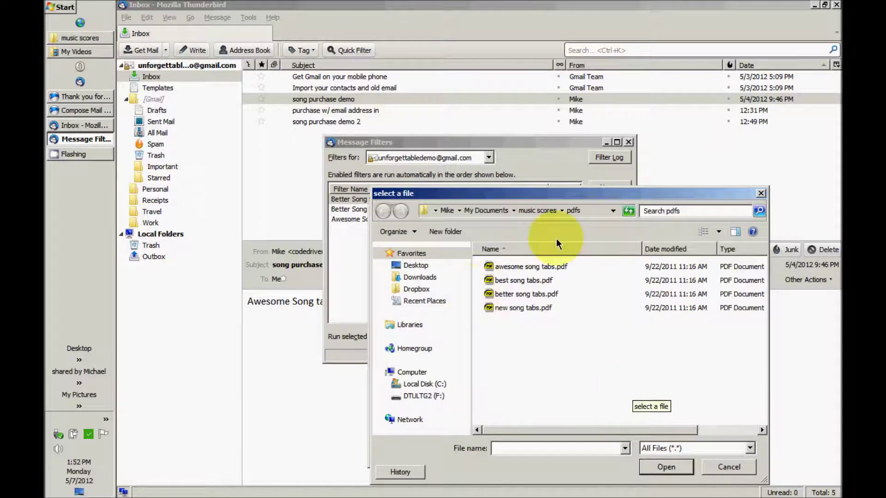
{"action": "left_click", "coordinate": [530, 213]}
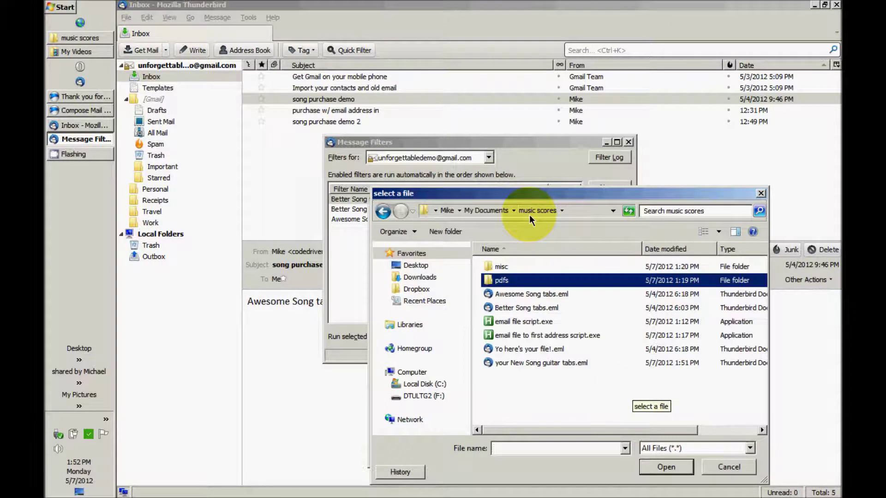
{"action": "left_click", "coordinate": [540, 363]}
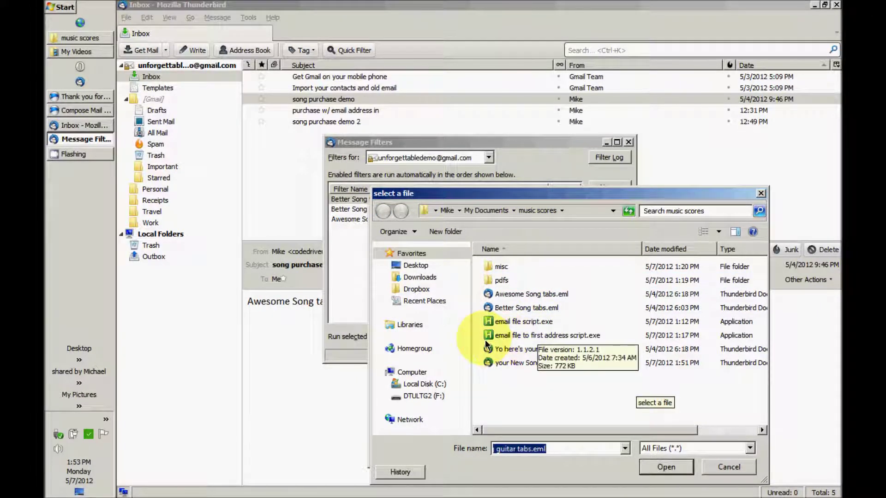
{"action": "double_click", "coordinate": [531, 326]}
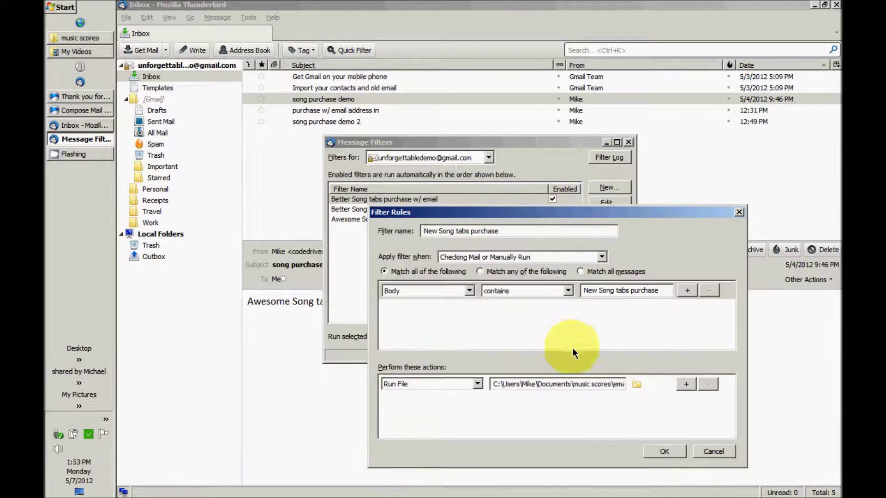
{"action": "left_click_drag", "start_coordinate": [619, 386], "coordinate": [674, 392]}
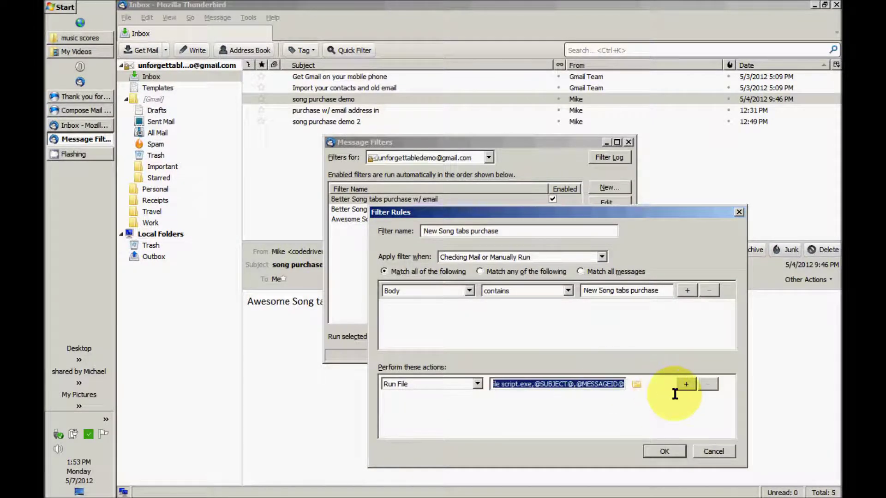
{"action": "left_click_drag", "start_coordinate": [534, 385], "coordinate": [690, 392]}
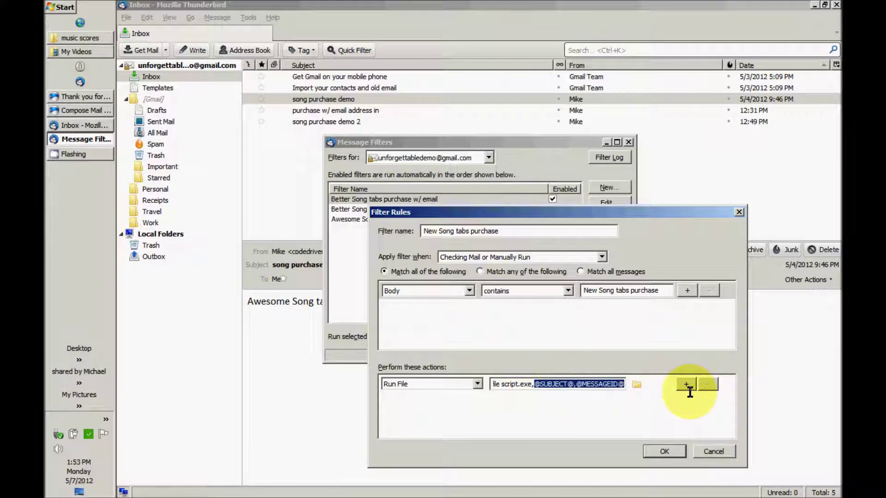
{"action": "key", "text": "Delete"}
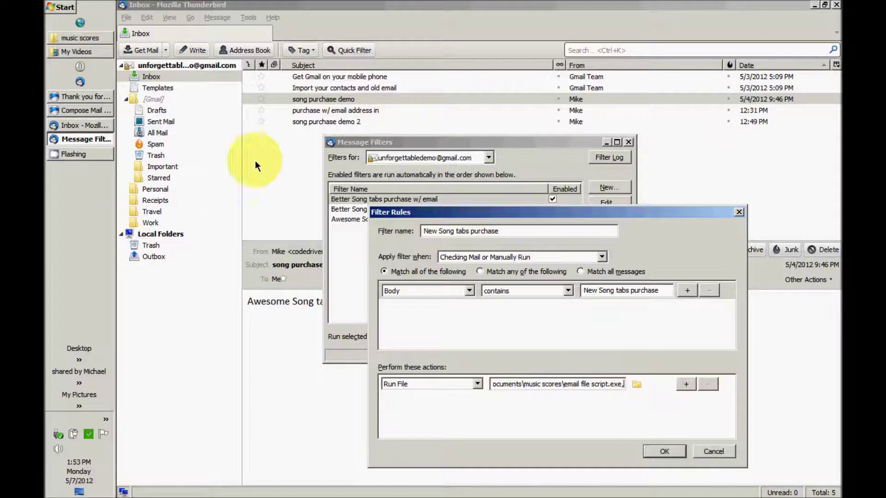
{"action": "left_click", "coordinate": [84, 42]}
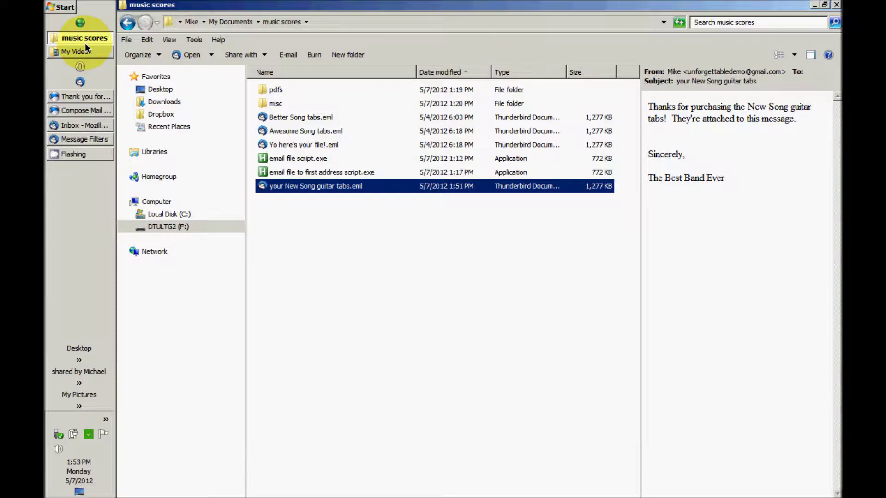
Append 'your New Song guitar tabs' to the Run File path, set Manually Run, and save the filter
{"action": "left_click", "coordinate": [85, 43]}
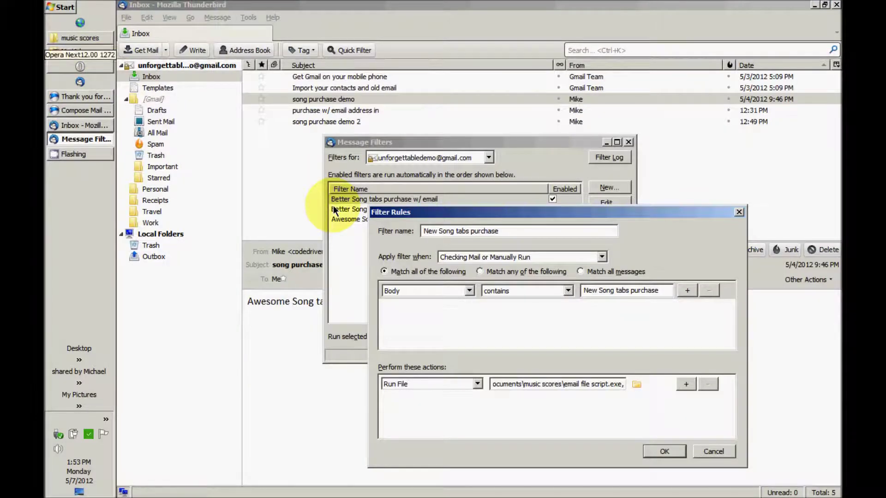
{"action": "type", "text": "your New"}
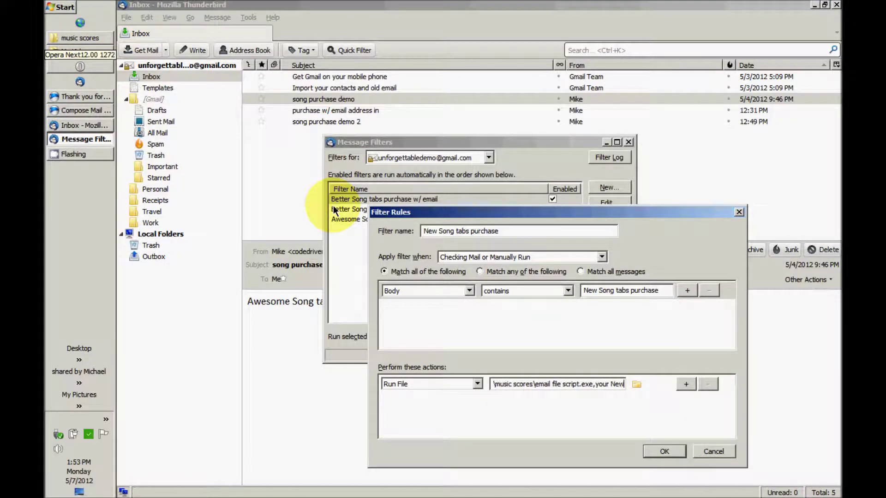
{"action": "type", "text": " Song g"}
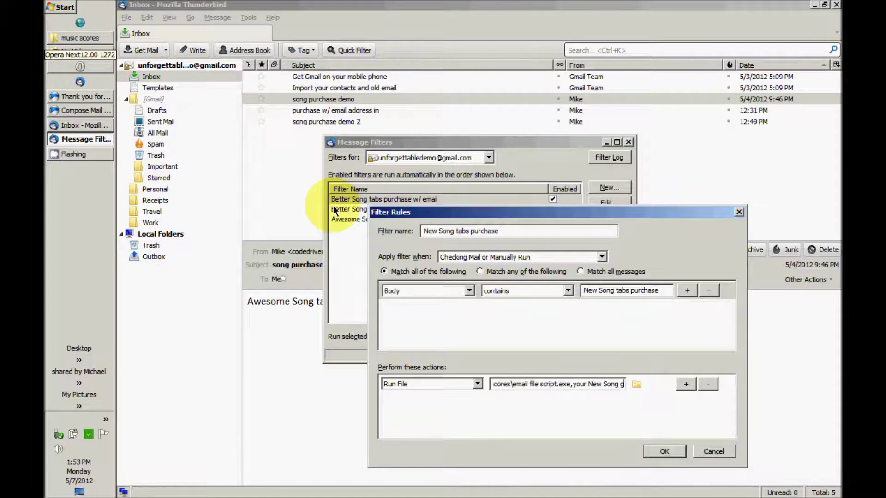
{"action": "type", "text": "uitar tabs"}
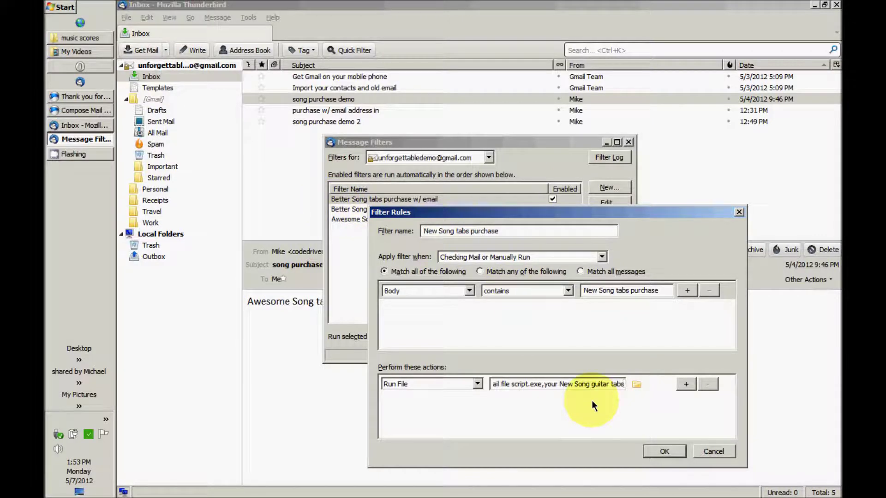
{"action": "left_click", "coordinate": [602, 259]}
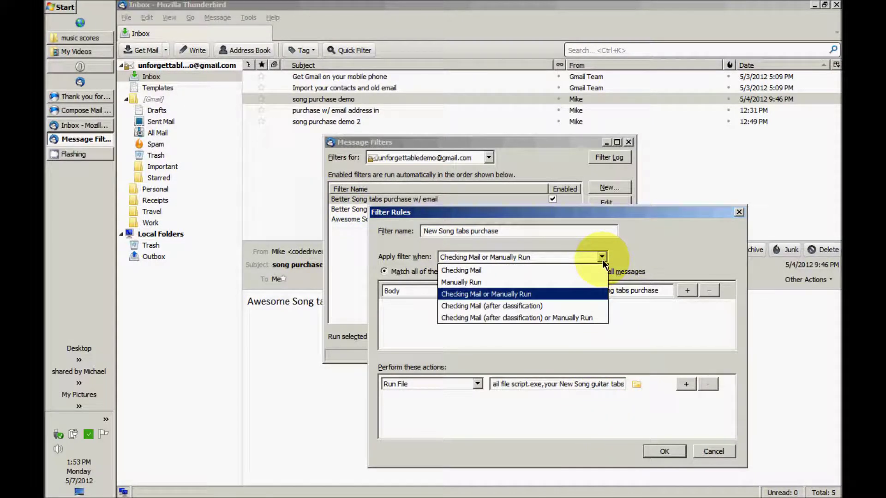
{"action": "left_click", "coordinate": [580, 284]}
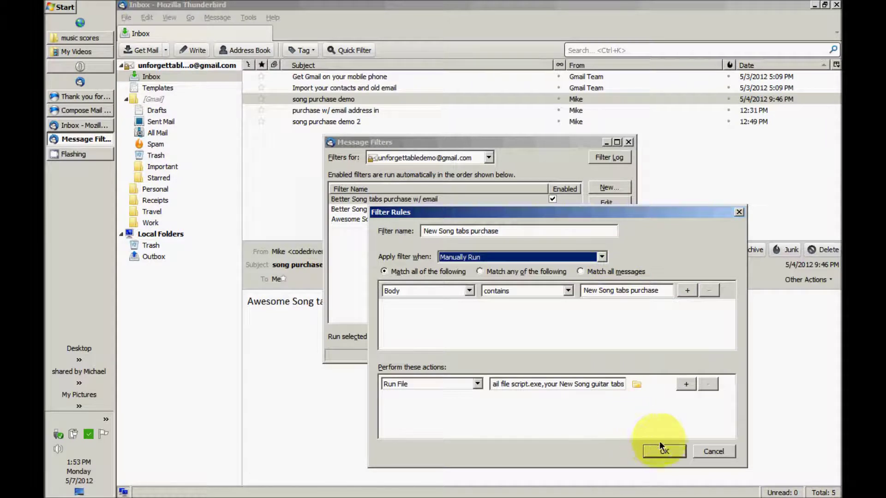
{"action": "left_click", "coordinate": [665, 453]}
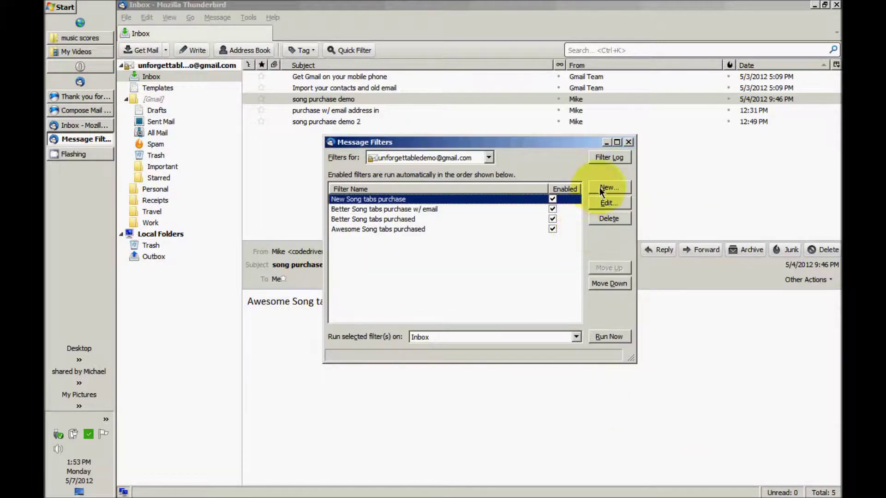
{"action": "left_click", "coordinate": [629, 142]}
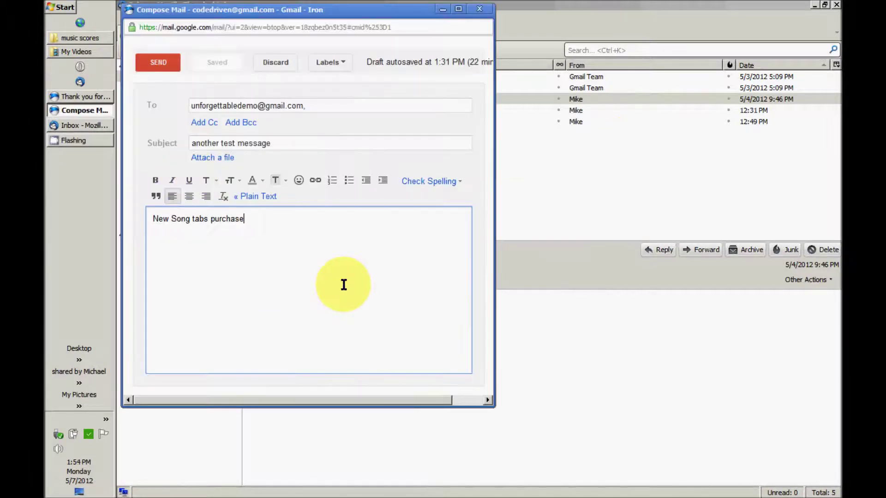
Send 'another test message' from Gmail to the Thunderbird demo account
{"action": "left_click", "coordinate": [157, 66]}
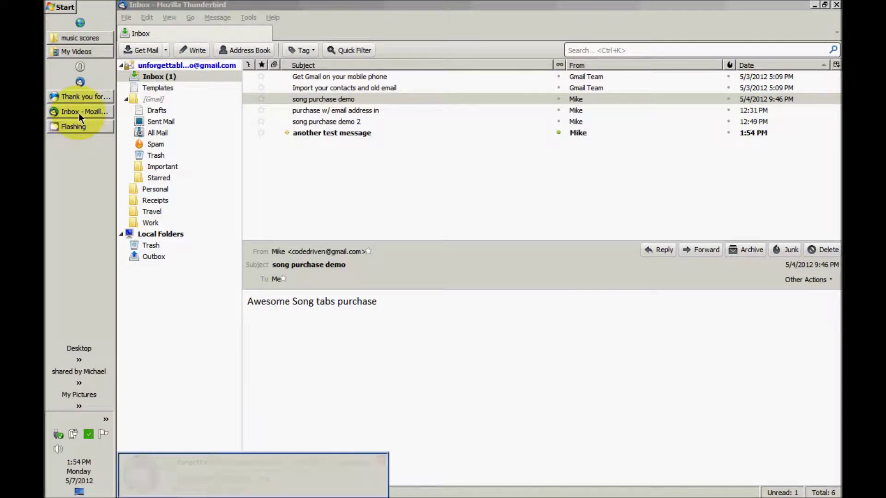
Run filters on 'another test message', then discard the generated 'your New Song guitar tabs' email unsaved
{"action": "left_click", "coordinate": [380, 135]}
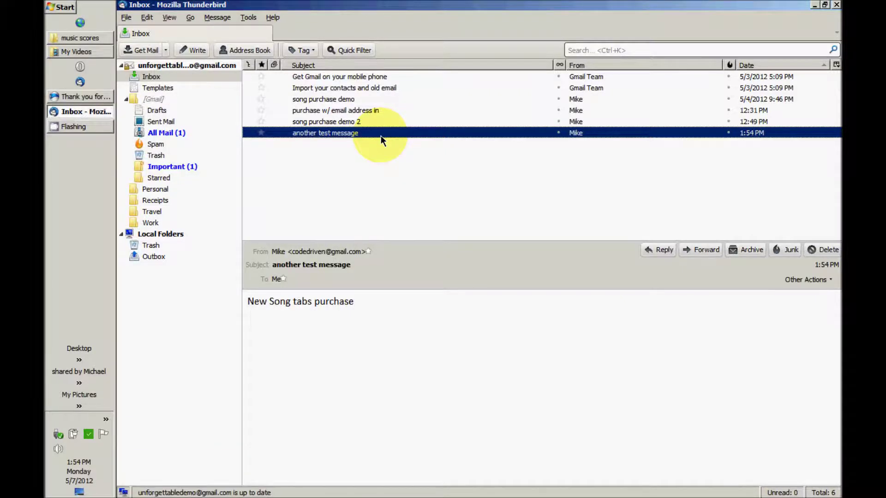
{"action": "key", "text": "alt+t"}
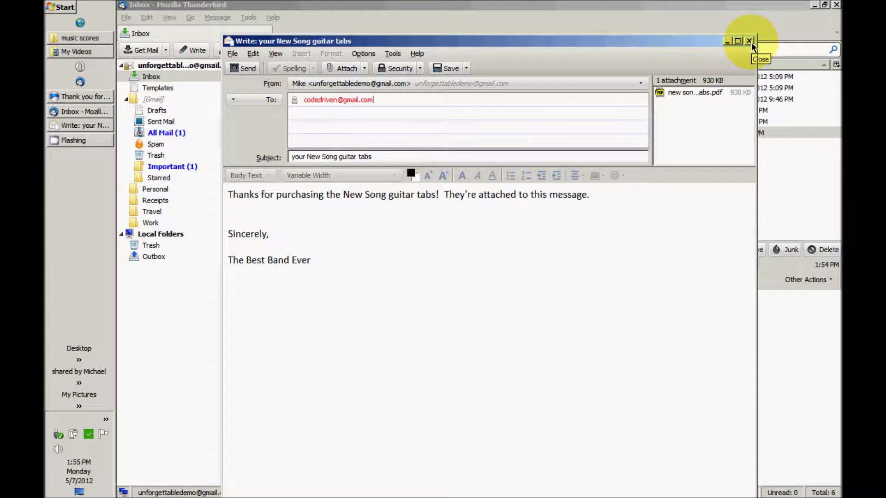
{"action": "left_click", "coordinate": [749, 41]}
{"action": "left_click", "coordinate": [498, 304]}
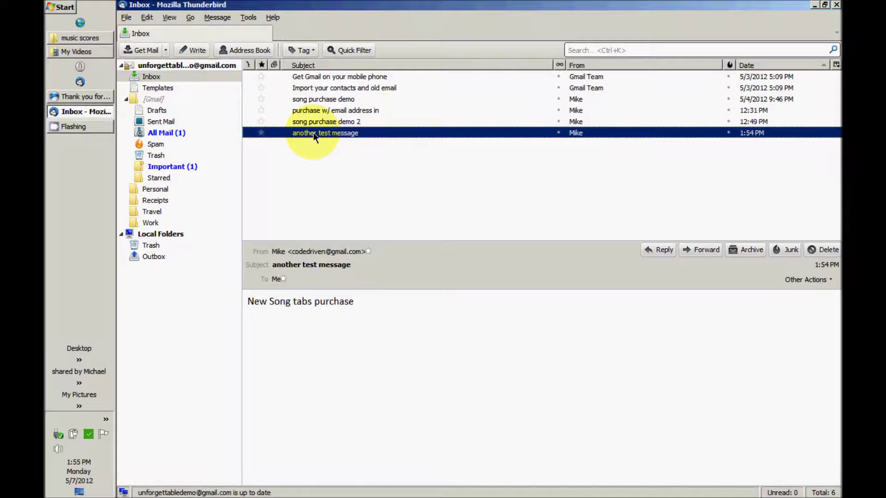
Create a new message filter named 'New Song tabs purchase from pymt proc'
{"action": "left_click", "coordinate": [248, 21]}
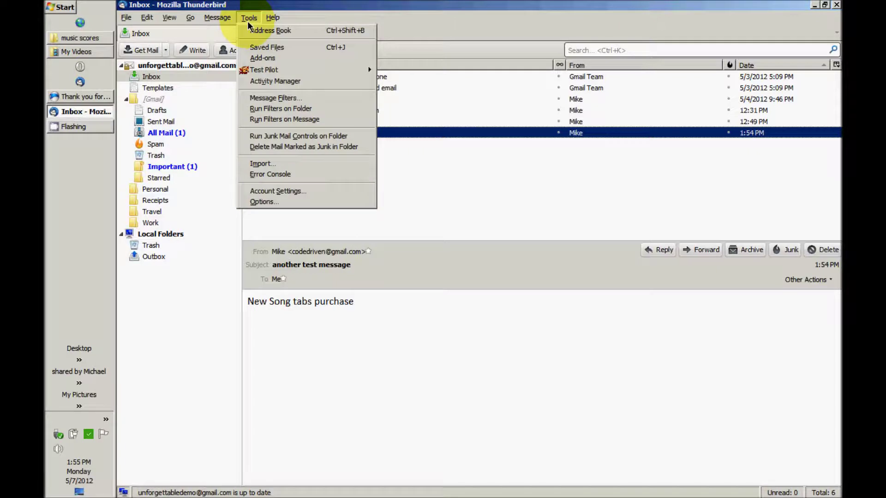
{"action": "left_click", "coordinate": [277, 102]}
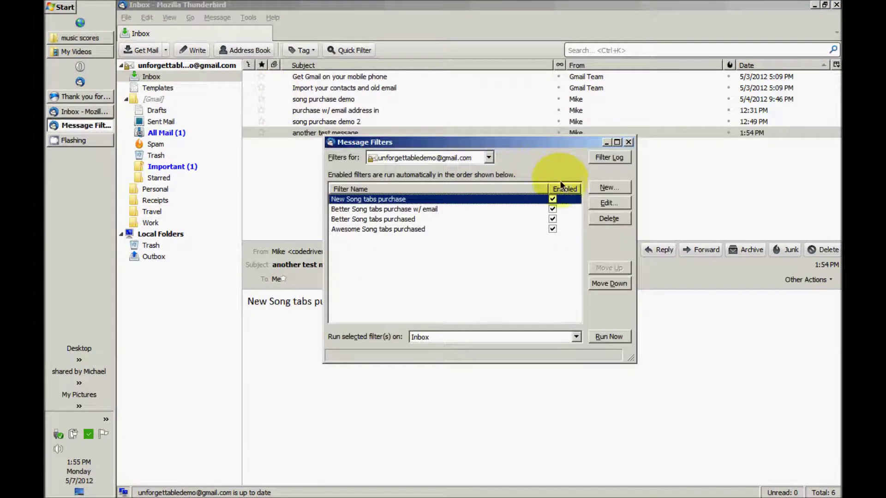
{"action": "left_click", "coordinate": [605, 189]}
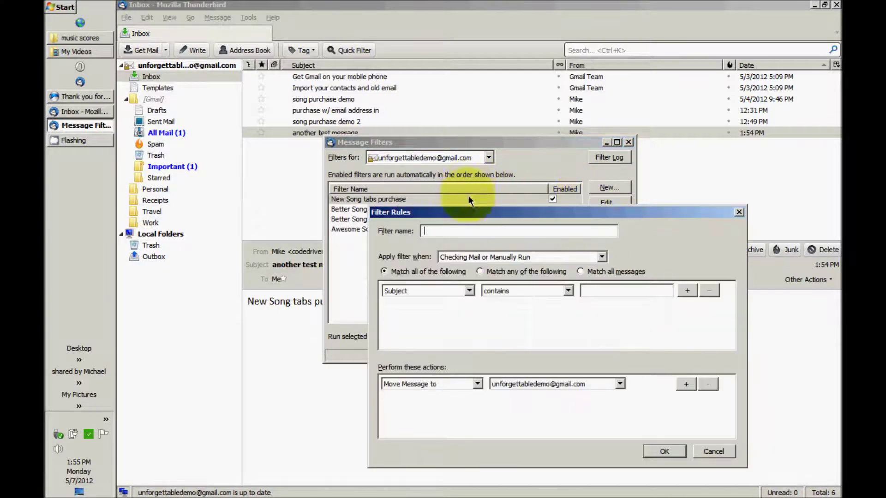
{"action": "type", "text": "New S"}
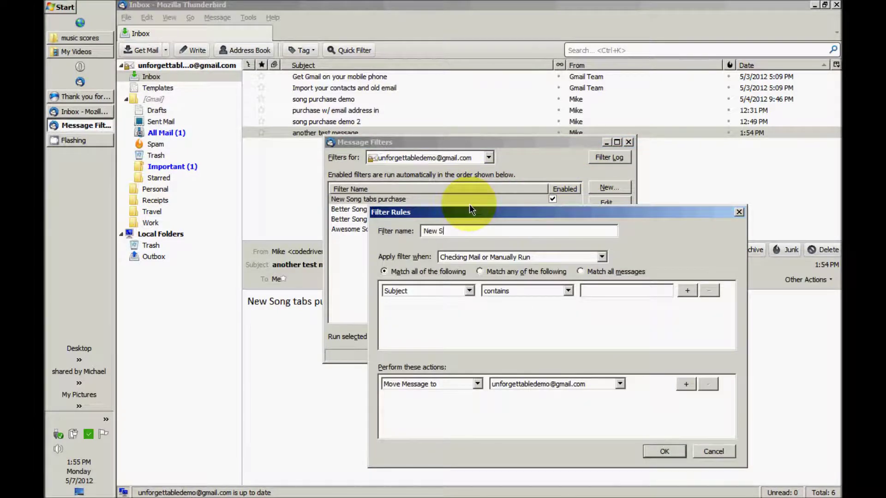
{"action": "type", "text": "ong tabs"}
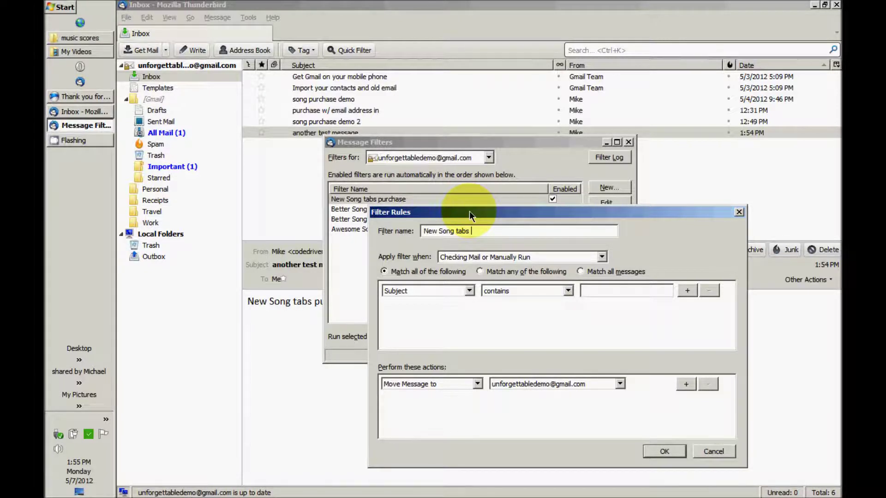
{"action": "type", "text": "purchase from pymt proc"}
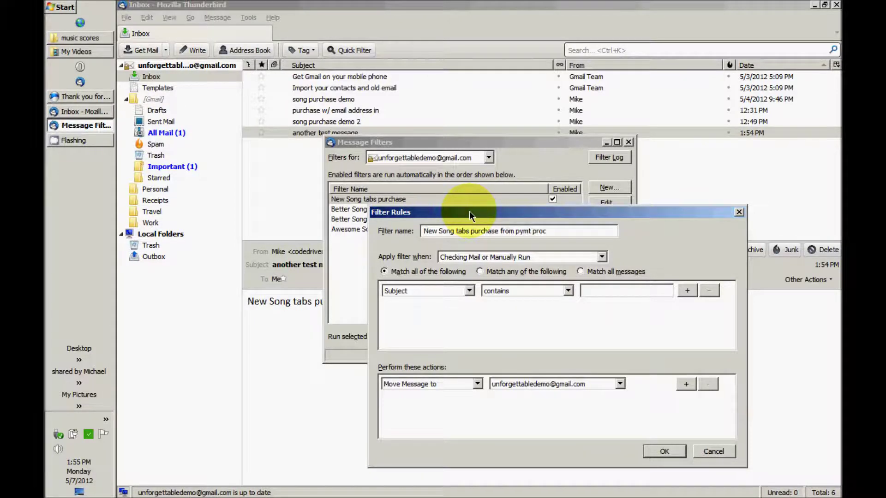
Make the filter rule match messages whose Body contains 'New Song tabs purchase'
{"action": "left_click", "coordinate": [470, 290]}
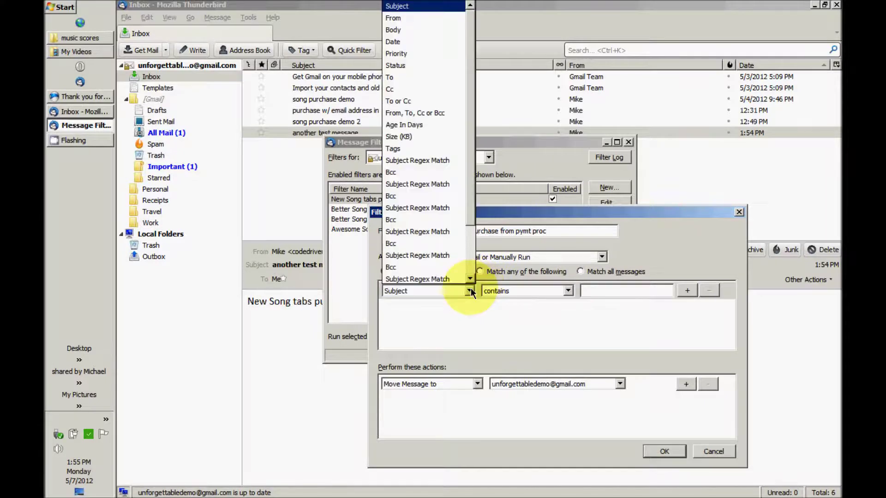
{"action": "left_click", "coordinate": [457, 27]}
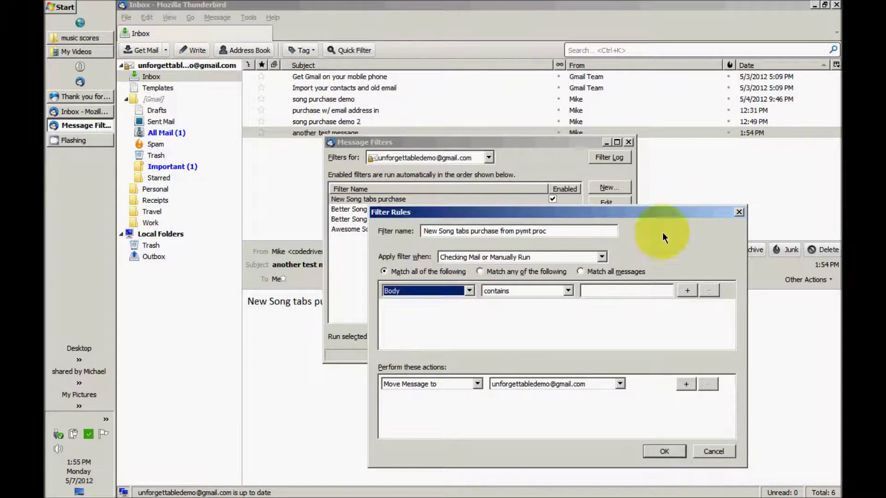
{"action": "left_click", "coordinate": [628, 292]}
{"action": "key", "text": "ctrl+v"}
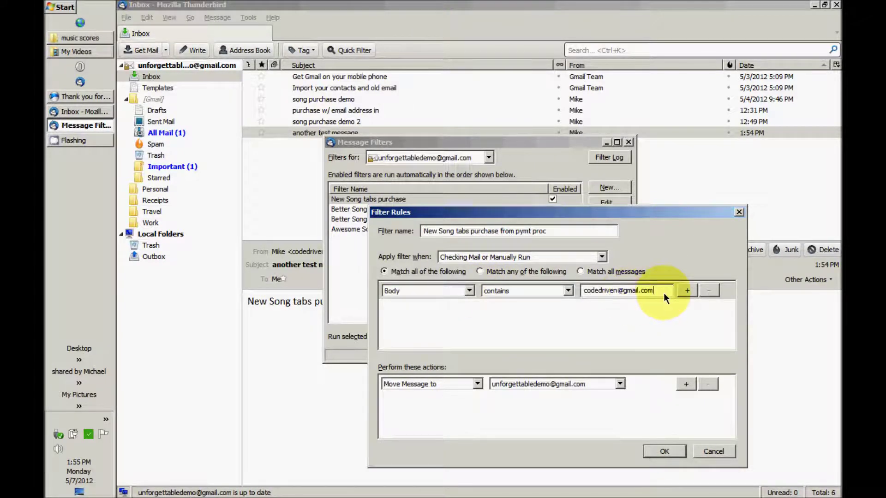
{"action": "left_click_drag", "start_coordinate": [664, 292], "coordinate": [467, 305]}
{"action": "key", "text": "Delete"}
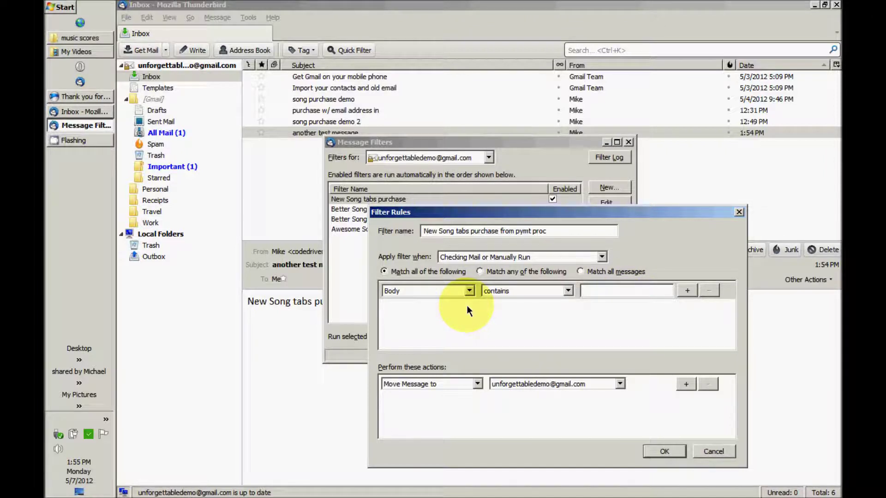
{"action": "type", "text": "New Song tabs purchase"}
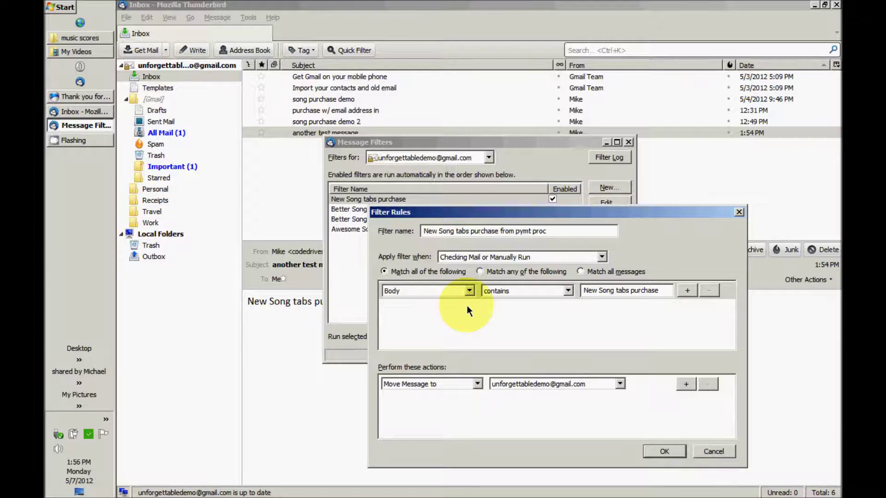
{"action": "left_click", "coordinate": [478, 384]}
Set the filter action to Run File with the email-file-to-first-address script
{"action": "left_click", "coordinate": [452, 212]}
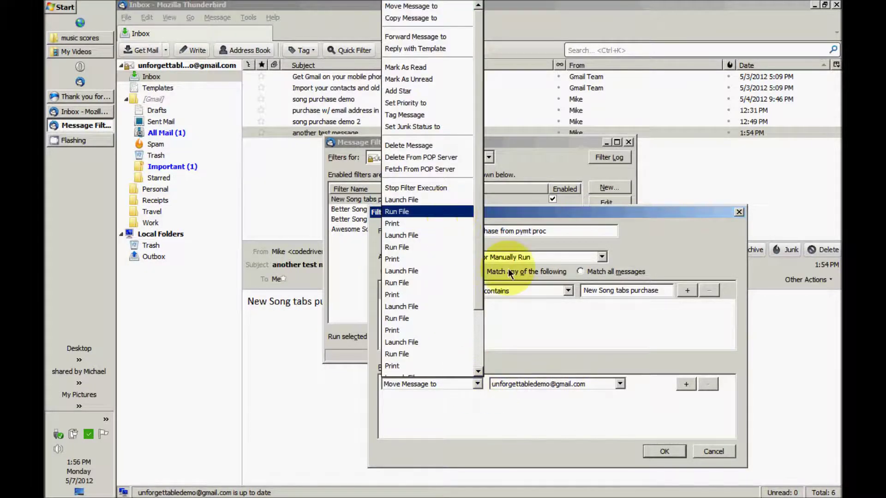
{"action": "left_click", "coordinate": [639, 384]}
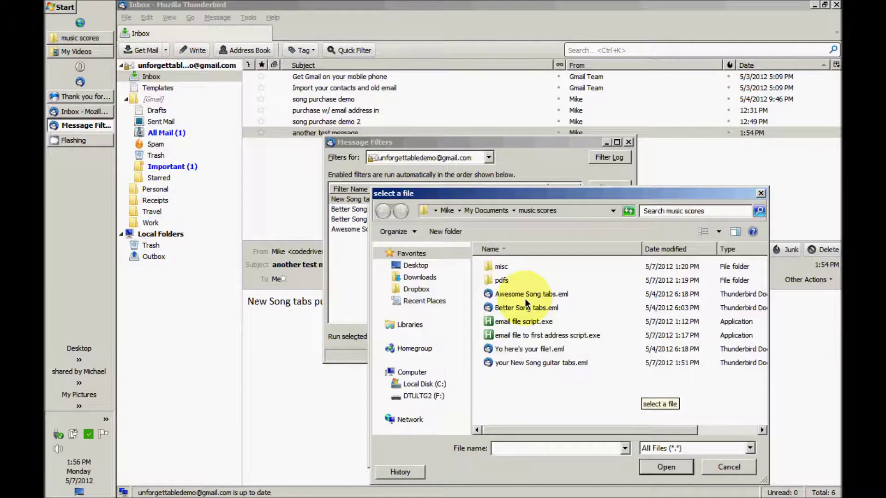
{"action": "left_click", "coordinate": [526, 338]}
{"action": "double_click", "coordinate": [526, 338]}
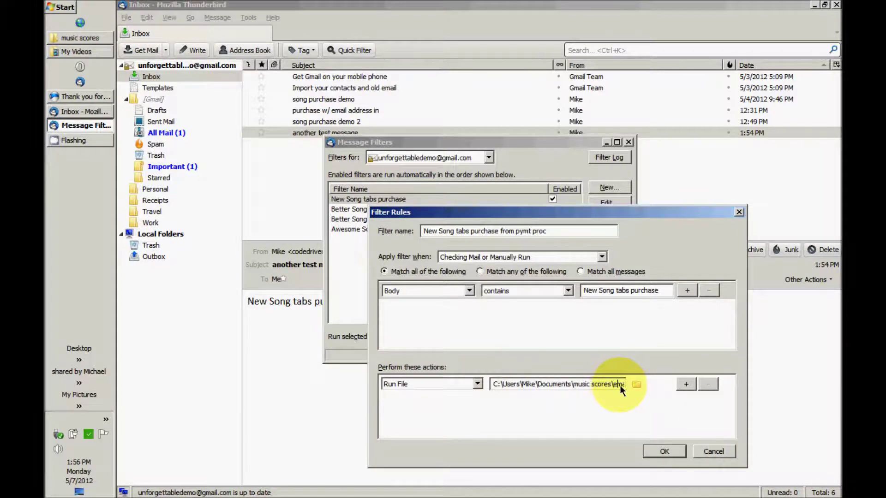
Pass the 'your New Song guitar tabs' template as the script argument and save the filter
{"action": "mouse_move", "coordinate": [619, 386]}
{"action": "left_mouse_down"}
{"action": "mouse_move", "coordinate": [661, 387]}
{"action": "mouse_move", "coordinate": [630, 388]}
{"action": "left_mouse_up"}
{"action": "left_click_drag", "start_coordinate": [534, 388], "coordinate": [636, 394]}
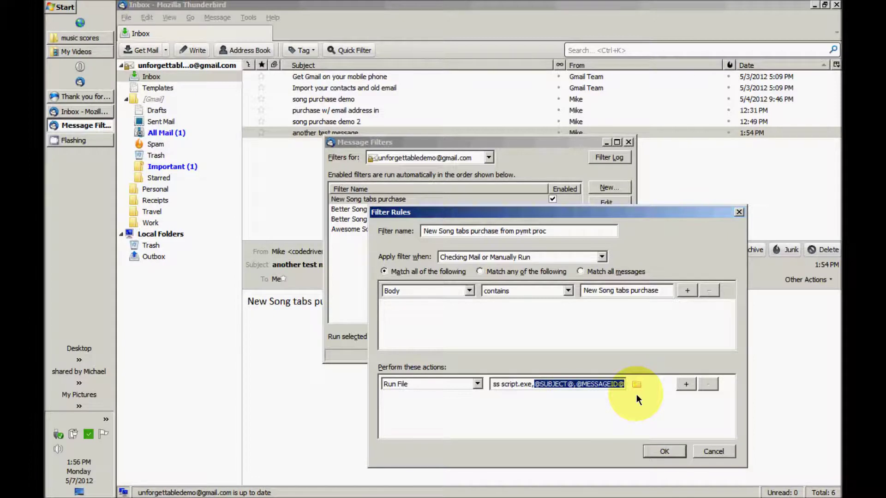
{"action": "type", "text": "your N"}
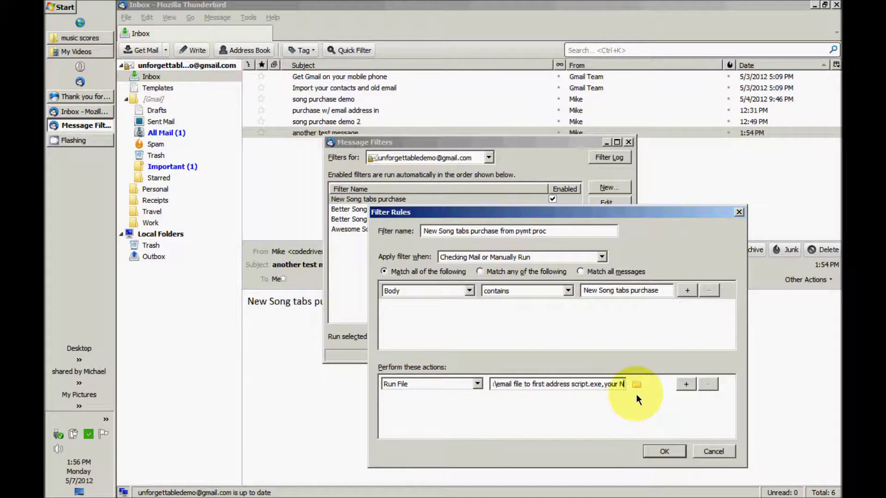
{"action": "type", "text": "ew Song"}
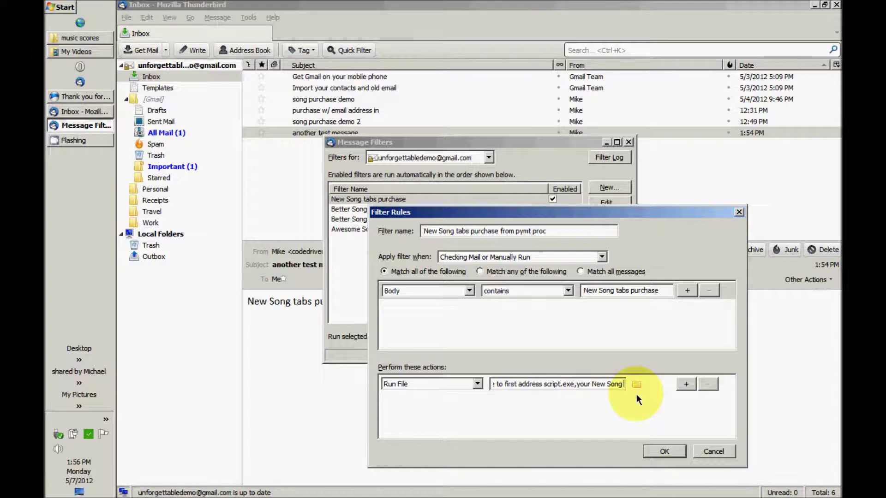
{"action": "type", "text": "guitar tabs"}
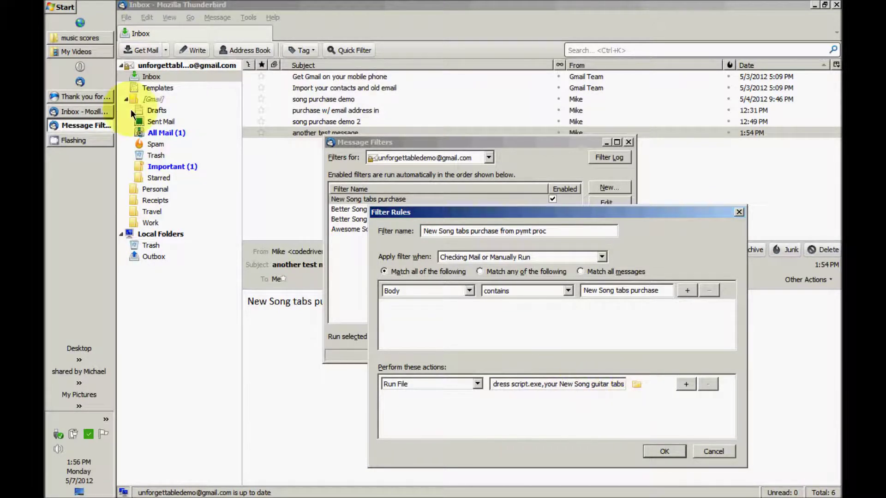
{"action": "left_click", "coordinate": [85, 41]}
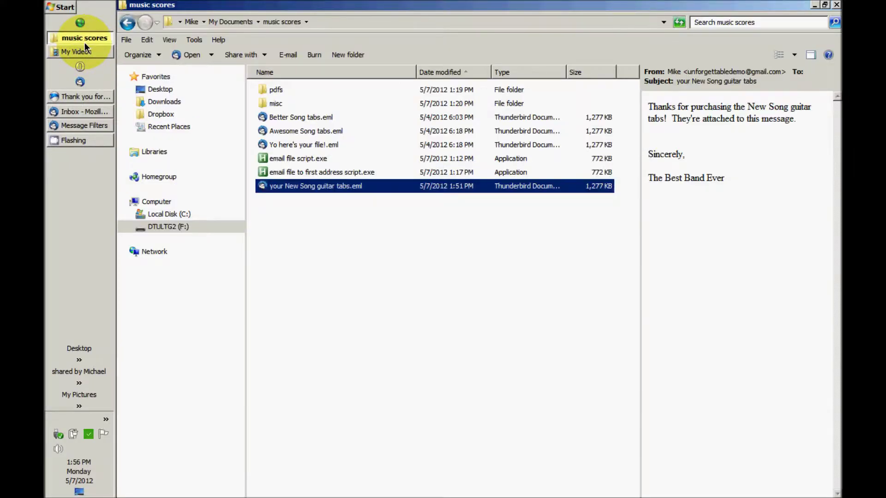
{"action": "left_click", "coordinate": [85, 42]}
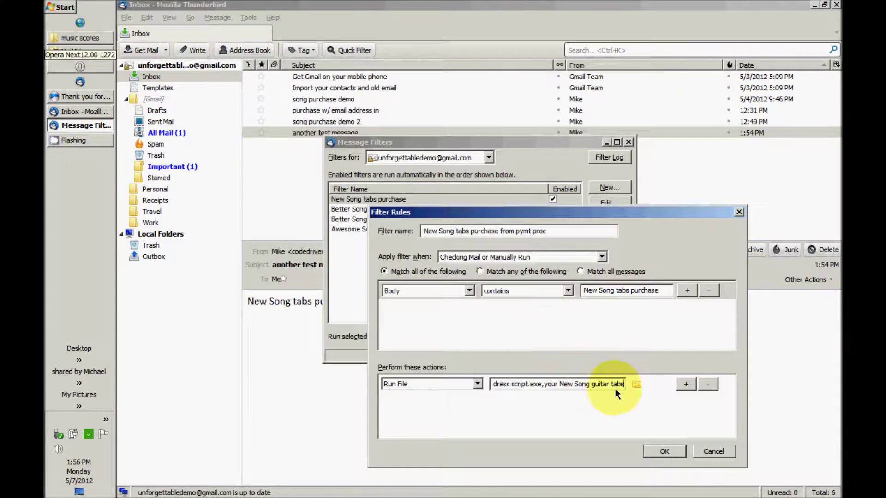
{"action": "left_click", "coordinate": [664, 451]}
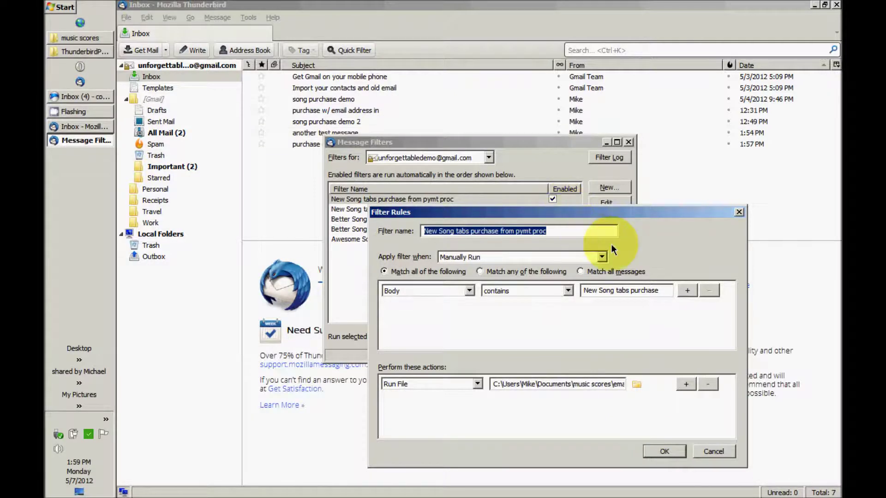
Make the filter run manually, add a Body contains 'purchase:' condition, then close the filter windows
{"action": "left_click", "coordinate": [605, 255]}
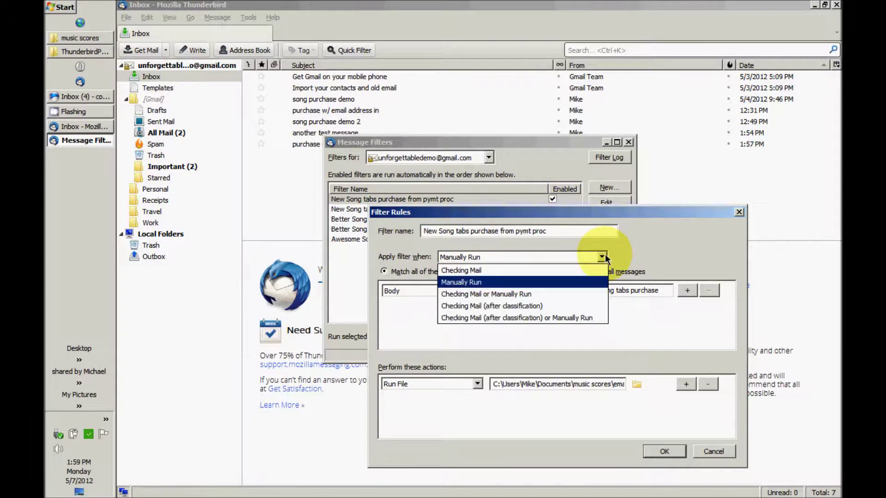
{"action": "left_click", "coordinate": [564, 279]}
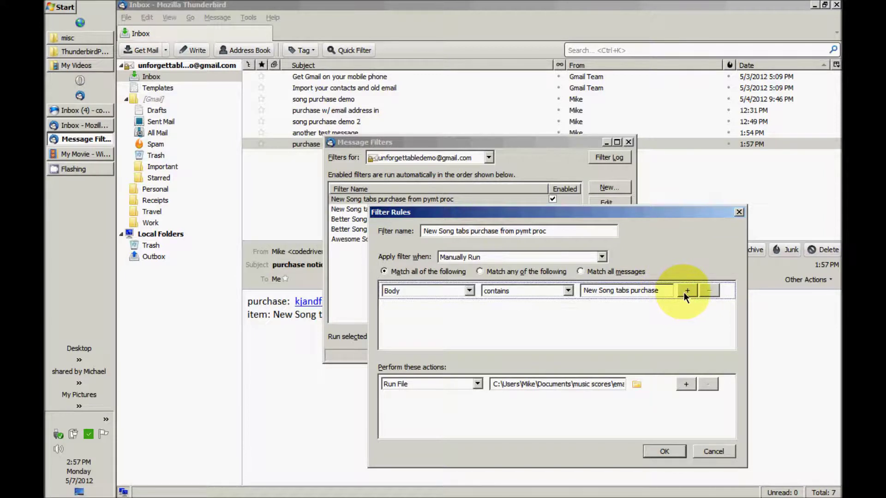
{"action": "left_click", "coordinate": [685, 292]}
{"action": "left_click", "coordinate": [595, 306]}
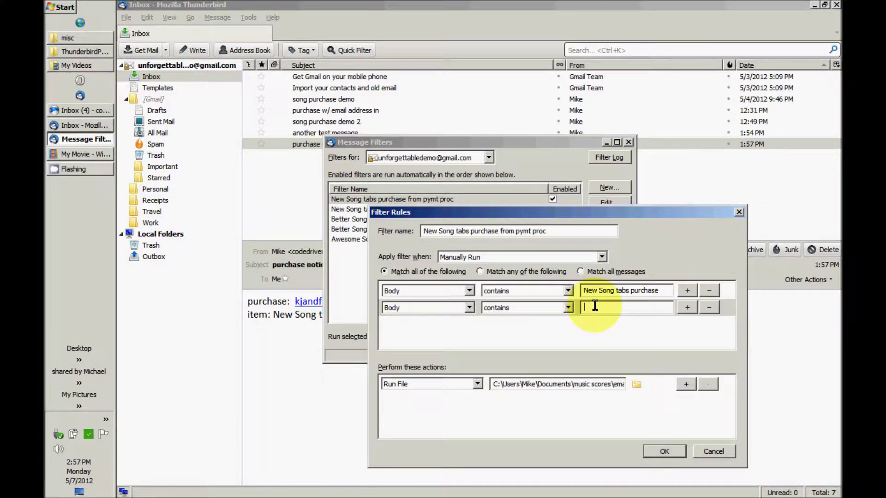
{"action": "type", "text": "purchase:"}
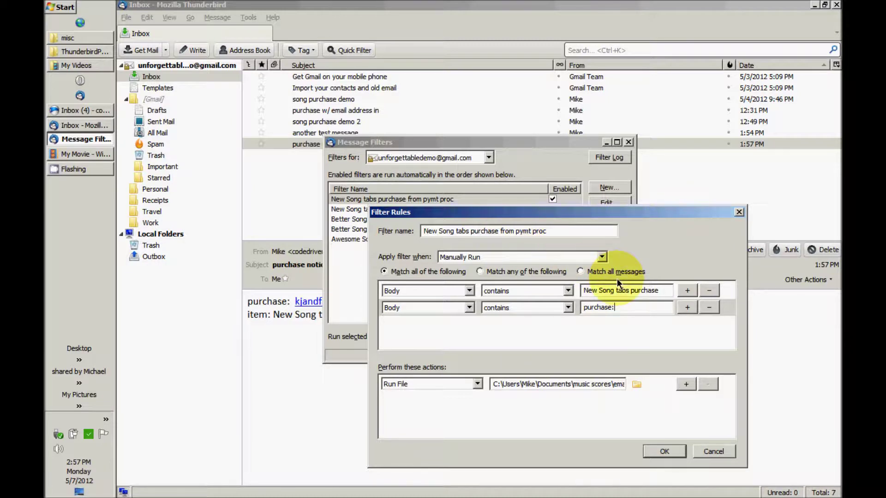
{"action": "left_click", "coordinate": [665, 450]}
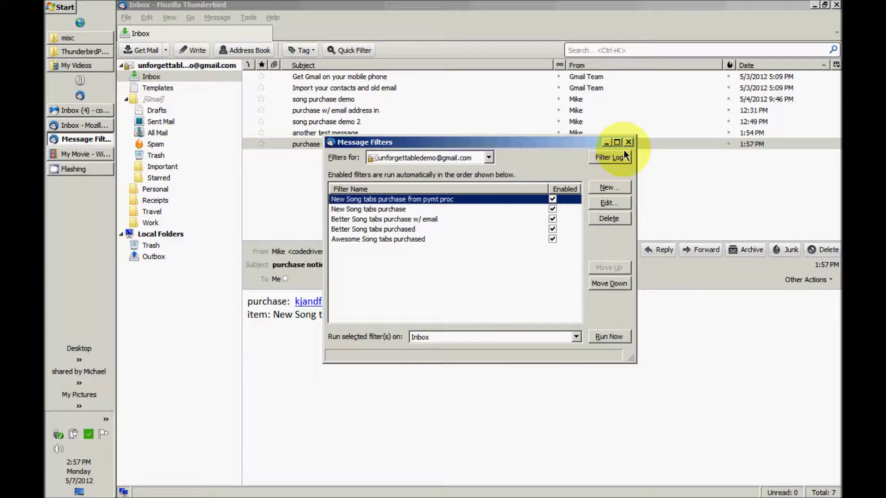
{"action": "left_click", "coordinate": [629, 143]}
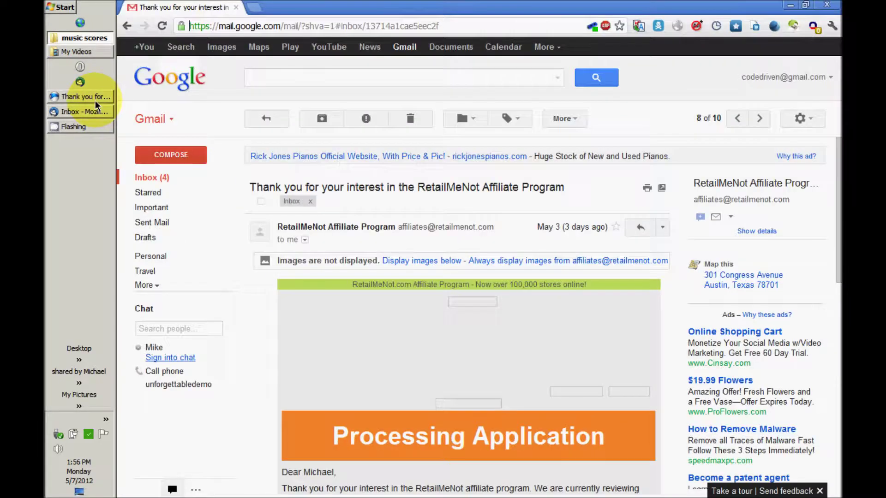
Compose a Gmail message to the demo account with subject 'purchase notice'
{"action": "left_click", "coordinate": [95, 98]}
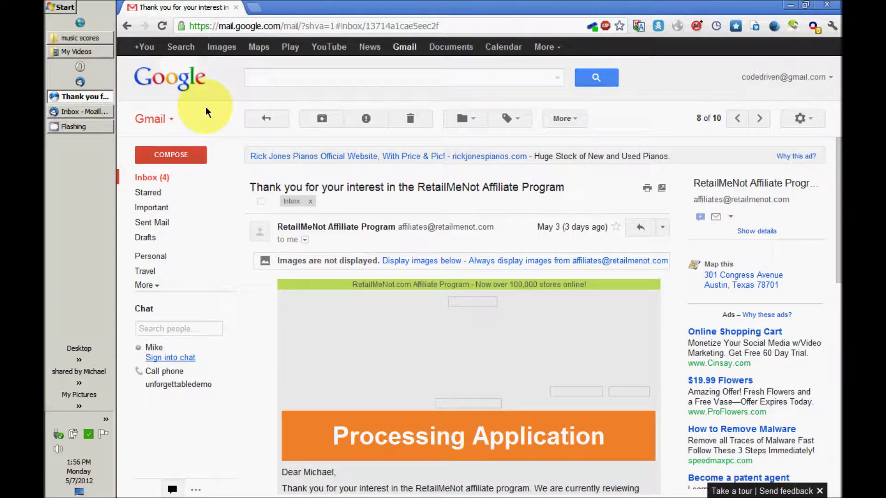
{"action": "left_click", "coordinate": [190, 155]}
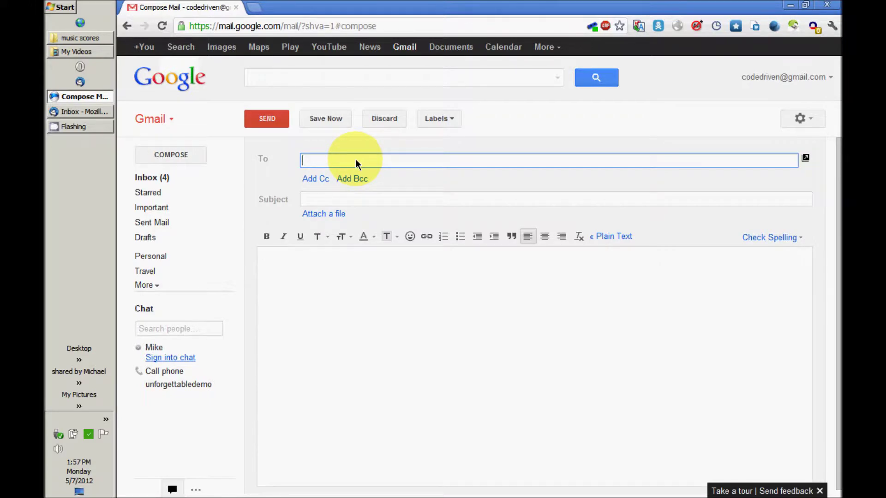
{"action": "type", "text": "un"}
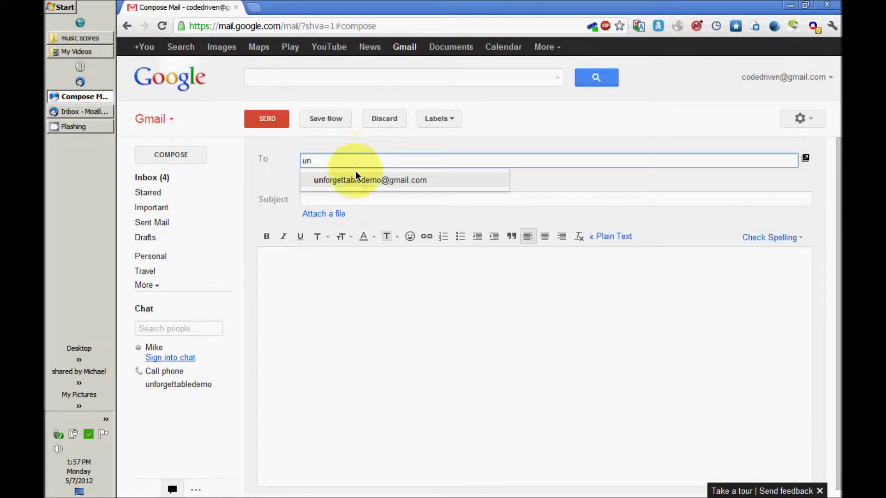
{"action": "left_click", "coordinate": [363, 179]}
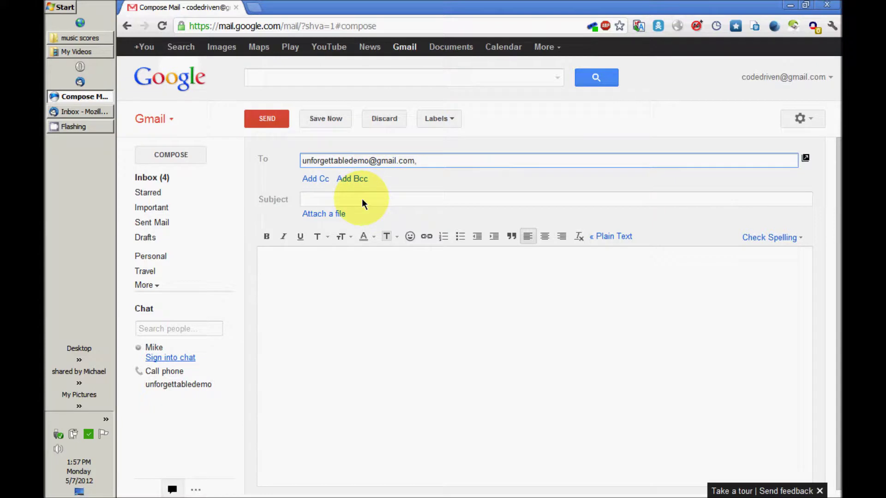
{"action": "left_click", "coordinate": [362, 203]}
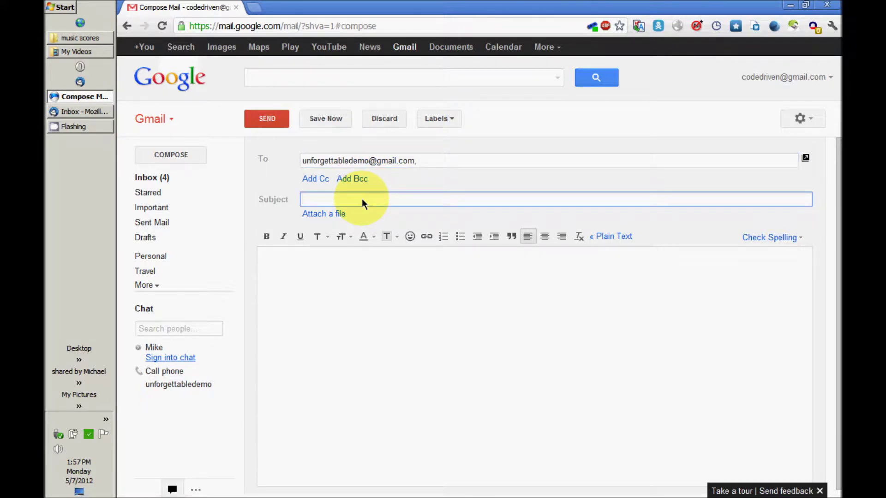
{"action": "type", "text": "purchase notice"}
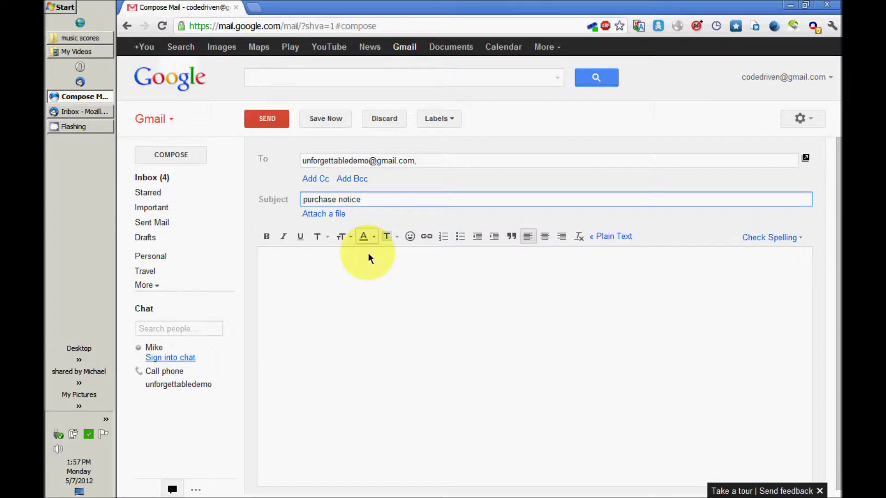
Write a body with the purchaser's e-mail and 'item: New Song tabs purchase', then send it
{"action": "left_click", "coordinate": [381, 297]}
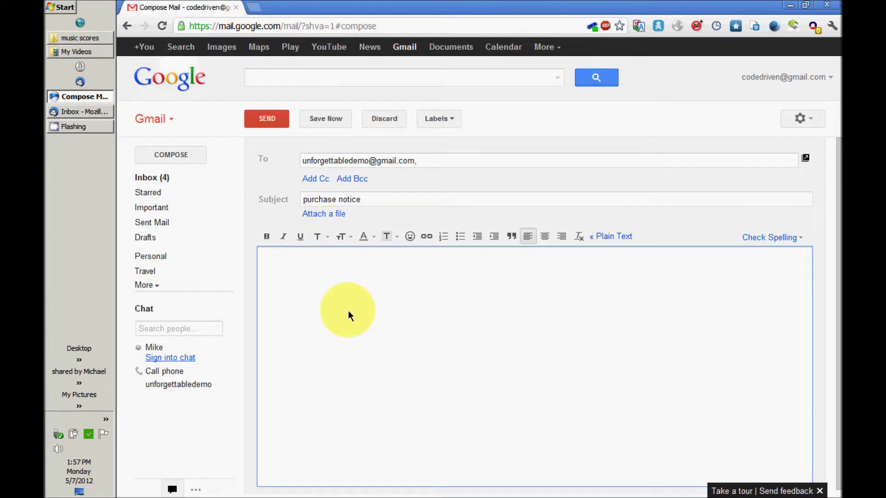
{"action": "type", "text": "kjandfsfd@kjhdskfh"}
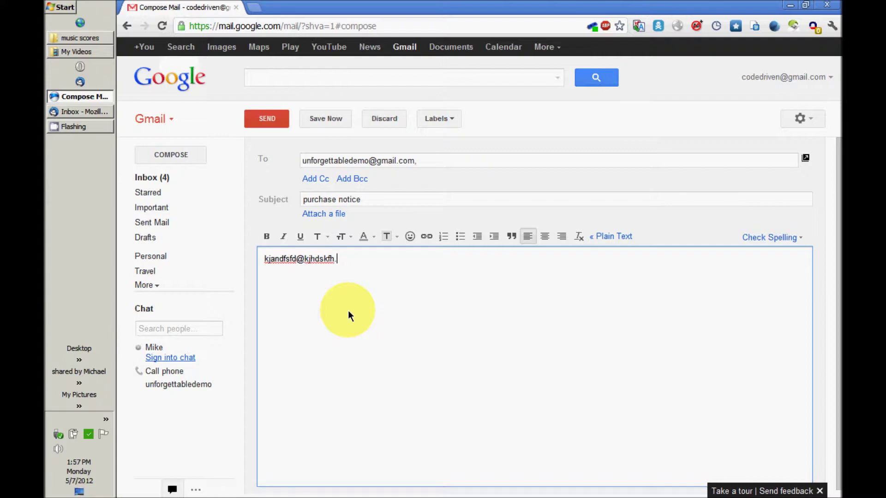
{"action": "type", "text": ".com"}
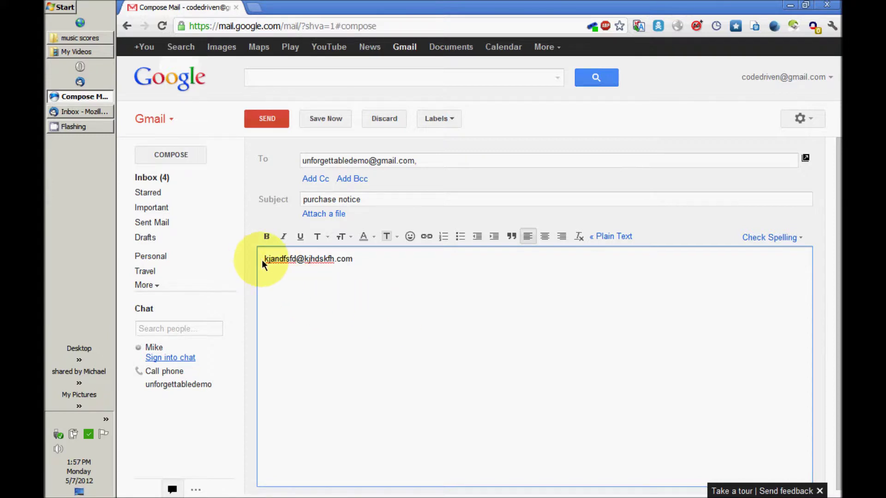
{"action": "type", "text": "purchase"}
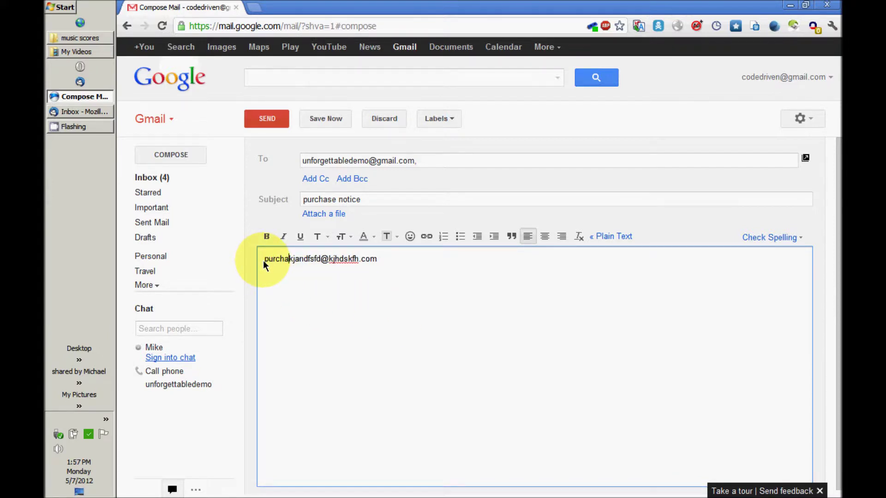
{"action": "type", "text": ":"}
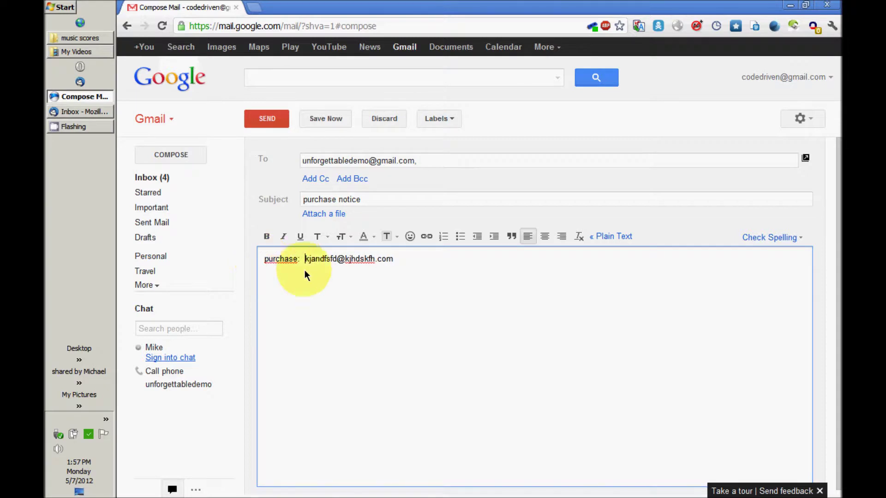
{"action": "left_click", "coordinate": [423, 273]}
{"action": "key", "text": "Return"}
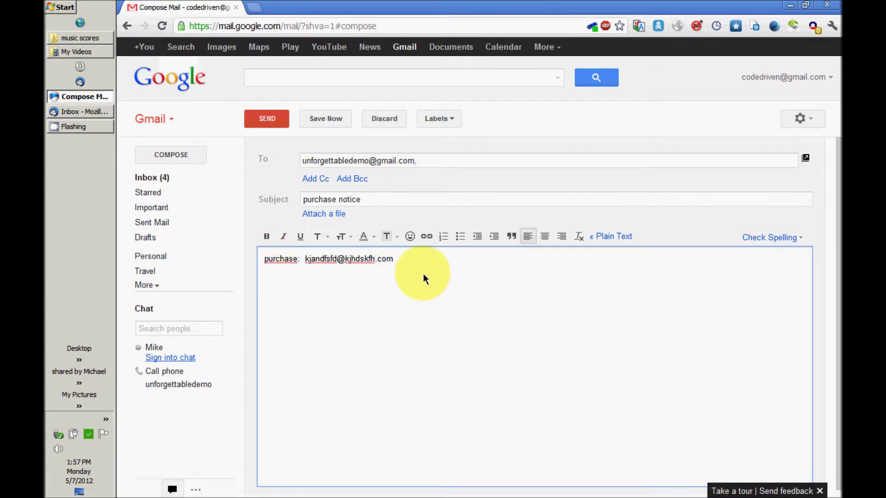
{"action": "type", "text": "item requested: New Song t"}
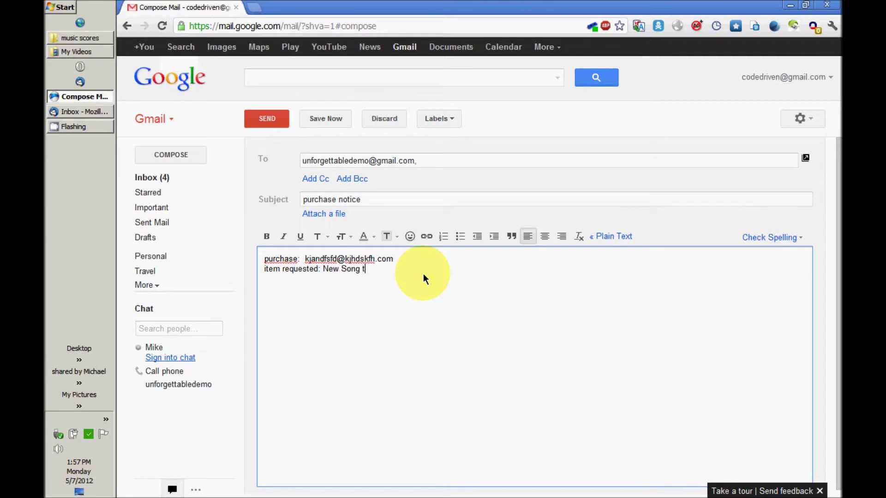
{"action": "type", "text": "abs"}
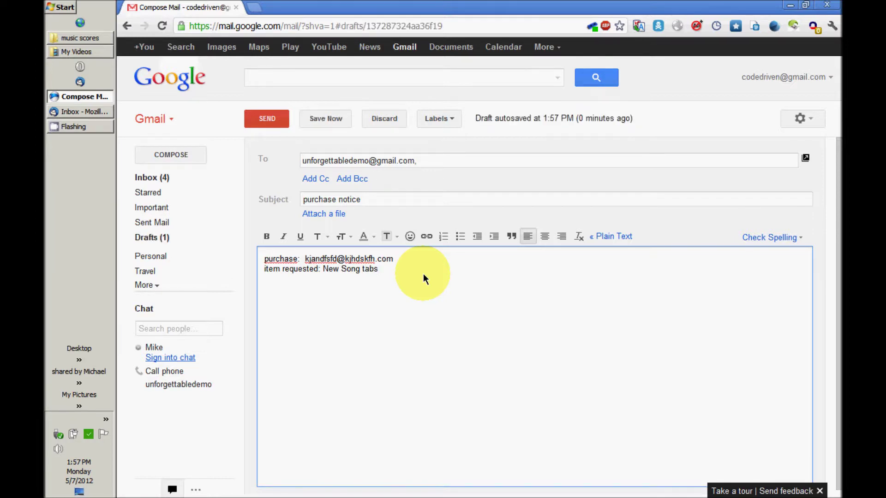
{"action": "type", "text": " purchase"}
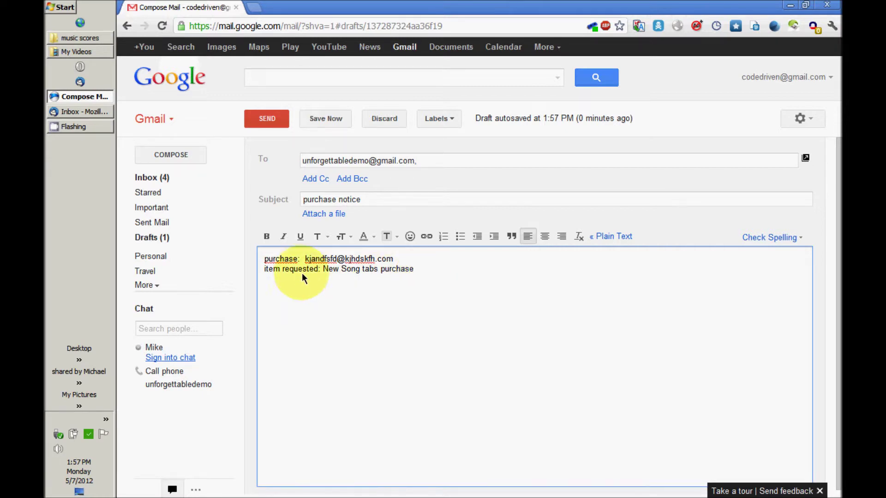
{"action": "key", "text": "Delete"}
{"action": "key", "text": "Delete"}
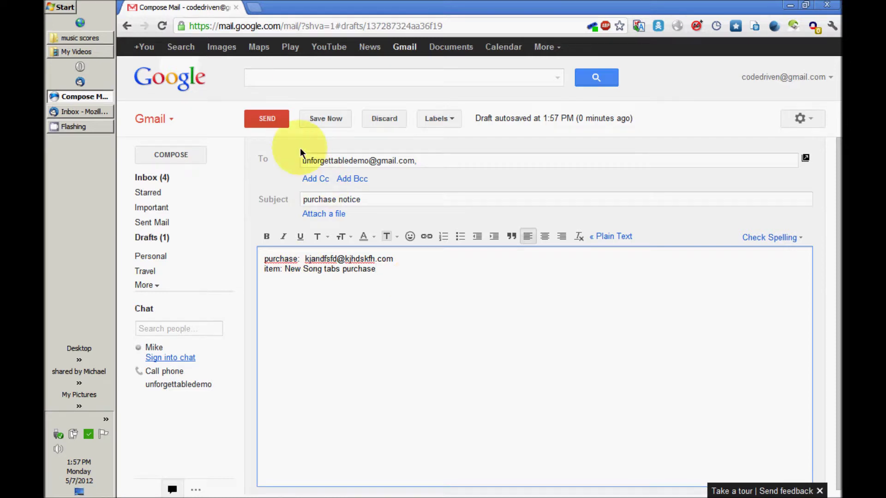
{"action": "left_click", "coordinate": [272, 119]}
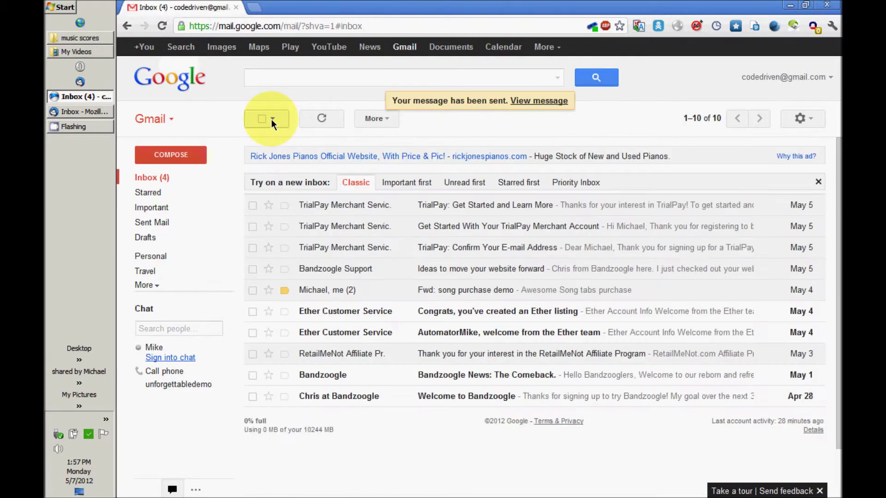
Select the purchase notice message in Thunderbird and run the filters on it
{"action": "left_click", "coordinate": [72, 113]}
{"action": "left_click", "coordinate": [410, 144]}
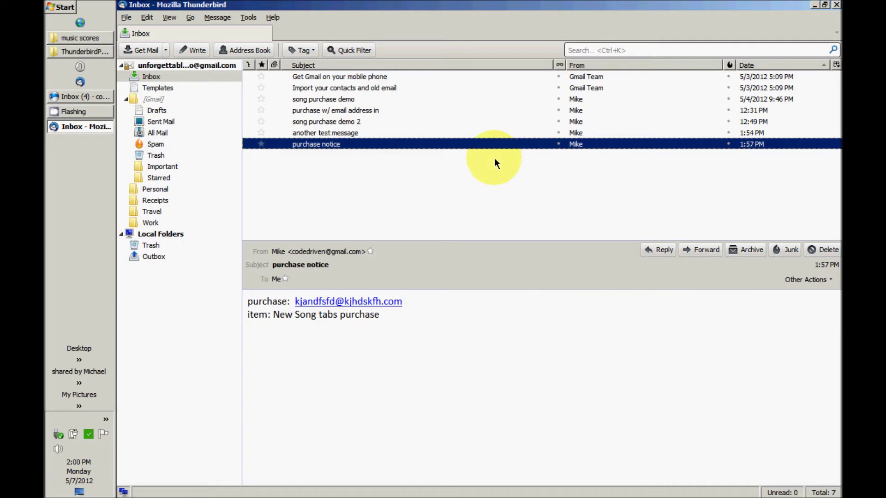
{"action": "key", "text": "alt+t"}
{"action": "key", "text": "Down"}
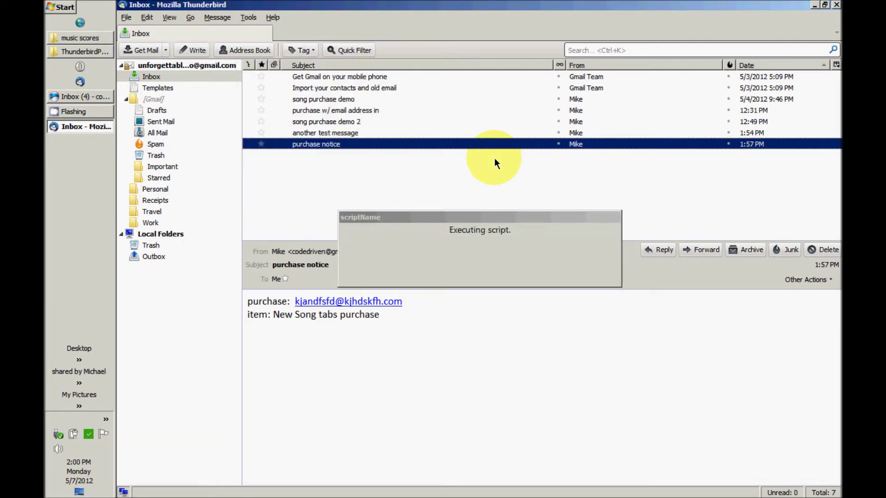